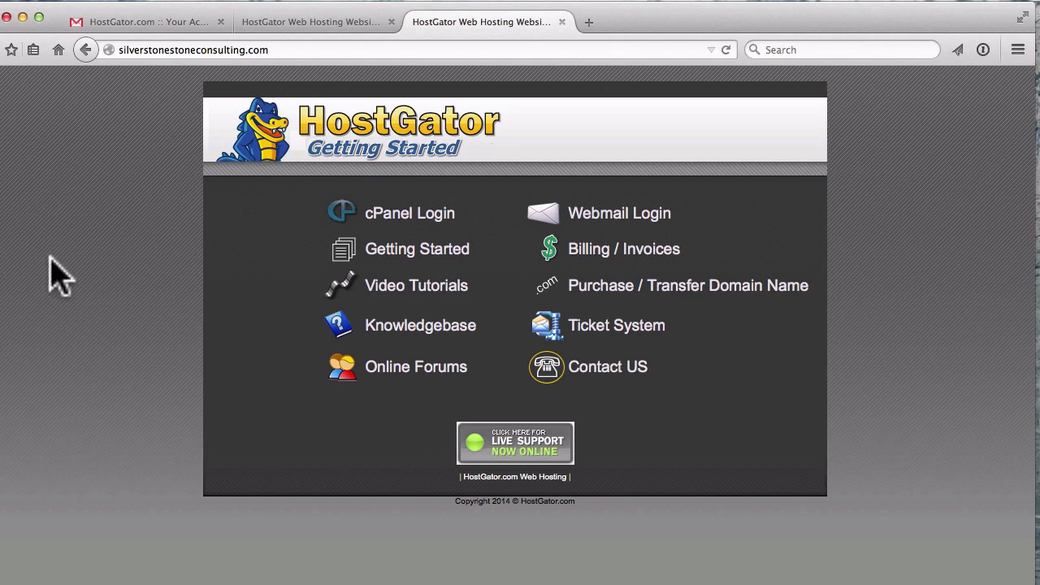
# - Open the cPanel Login page from the HostGator Getting Started page
pyautogui.click(423, 216)
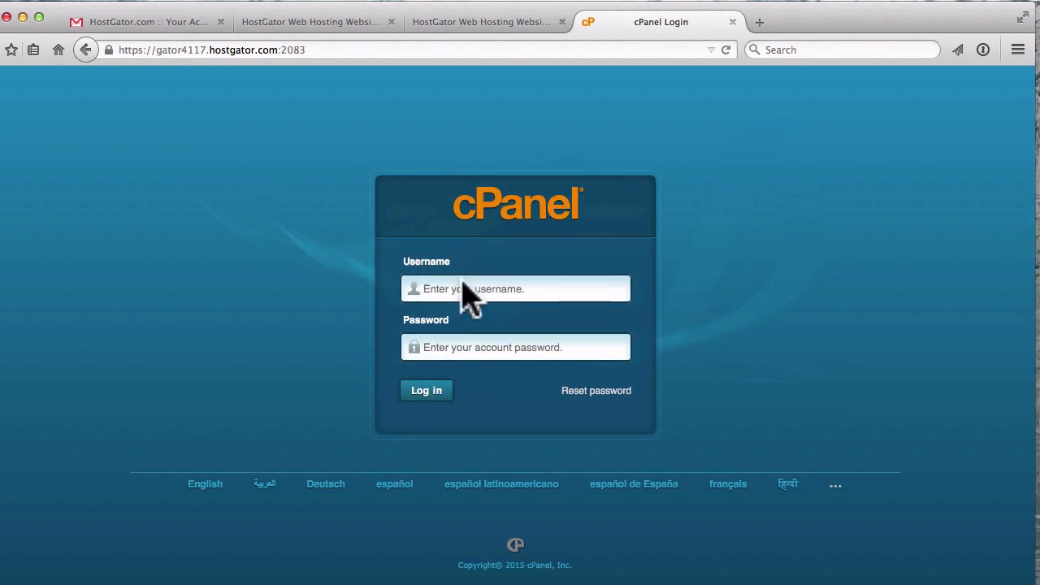
# - Copy the account username from the HostGator account info email in Gmail
pyautogui.click(134, 29)
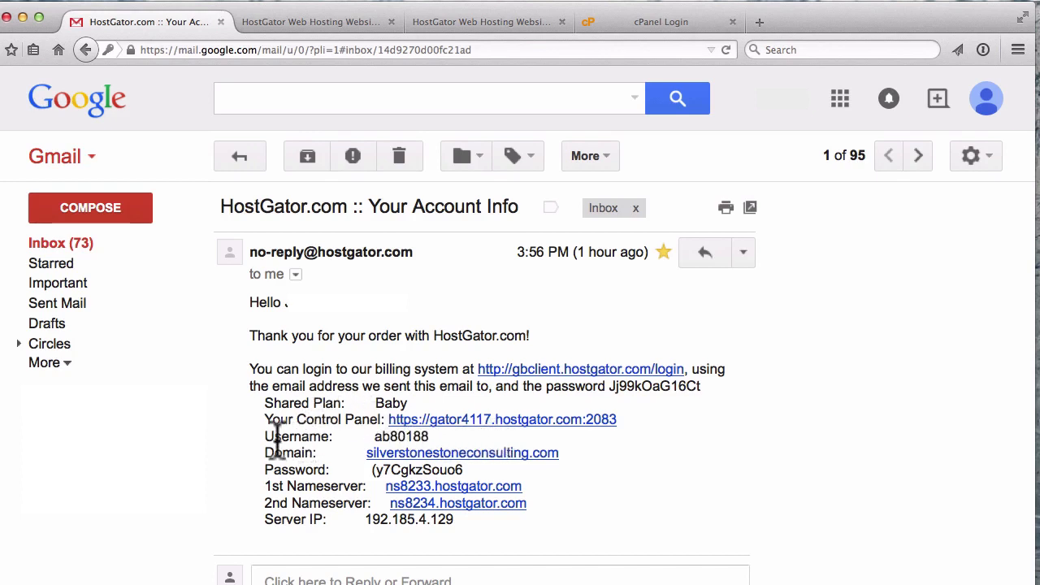
pyautogui.moveTo(266, 430); pyautogui.dragTo(333, 438)
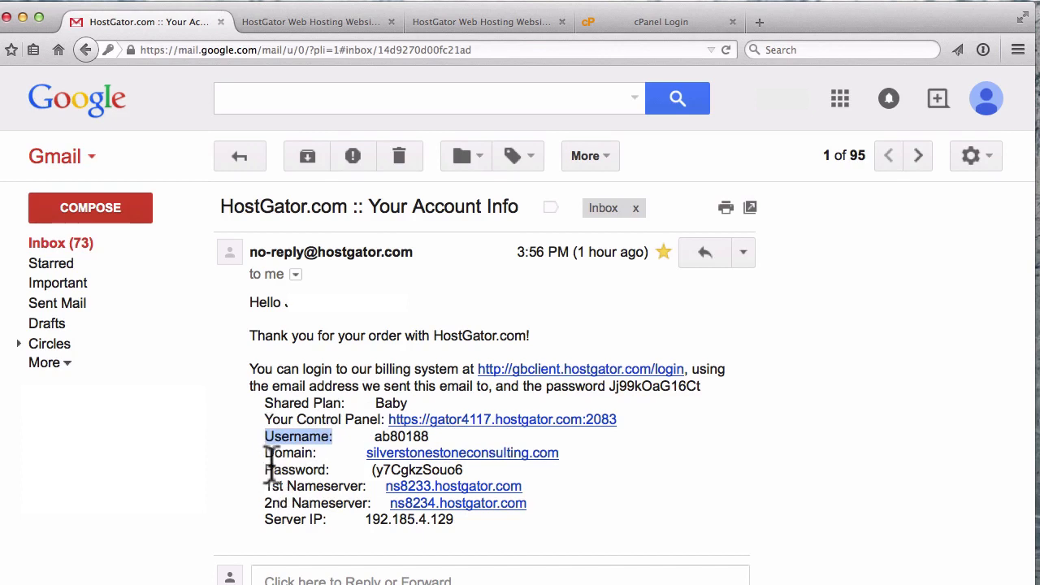
pyautogui.moveTo(274, 470); pyautogui.dragTo(336, 469)
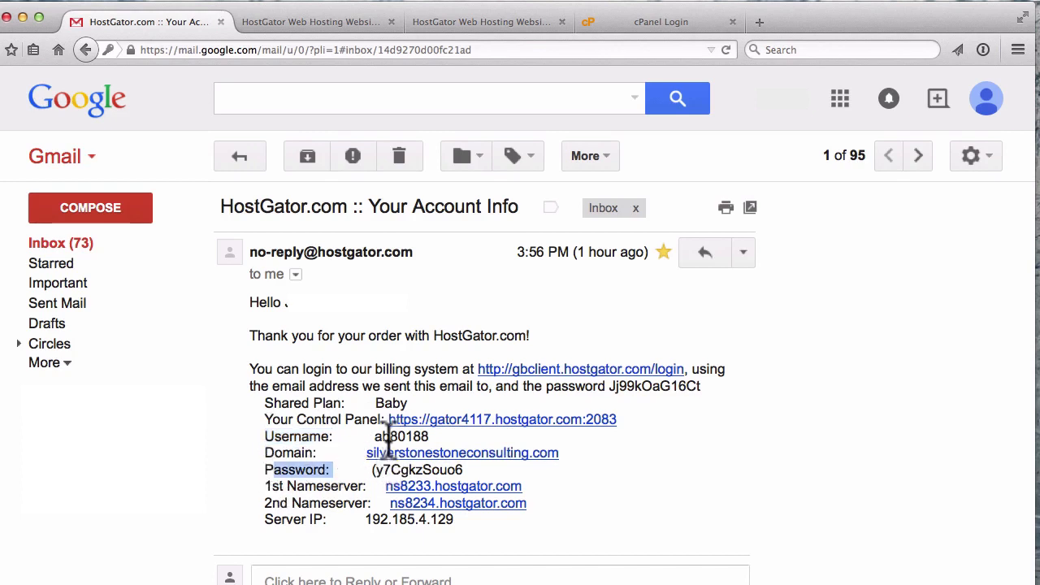
pyautogui.moveTo(375, 436); pyautogui.dragTo(430, 437)
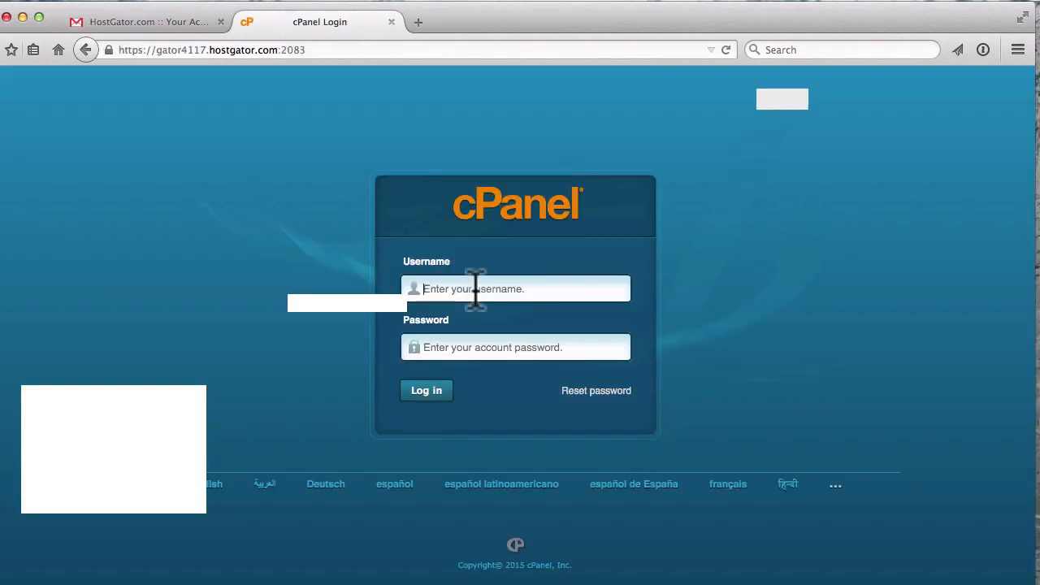
# - Paste the username, log in to cPanel, and decline saving the password
pyautogui.press('super+v')
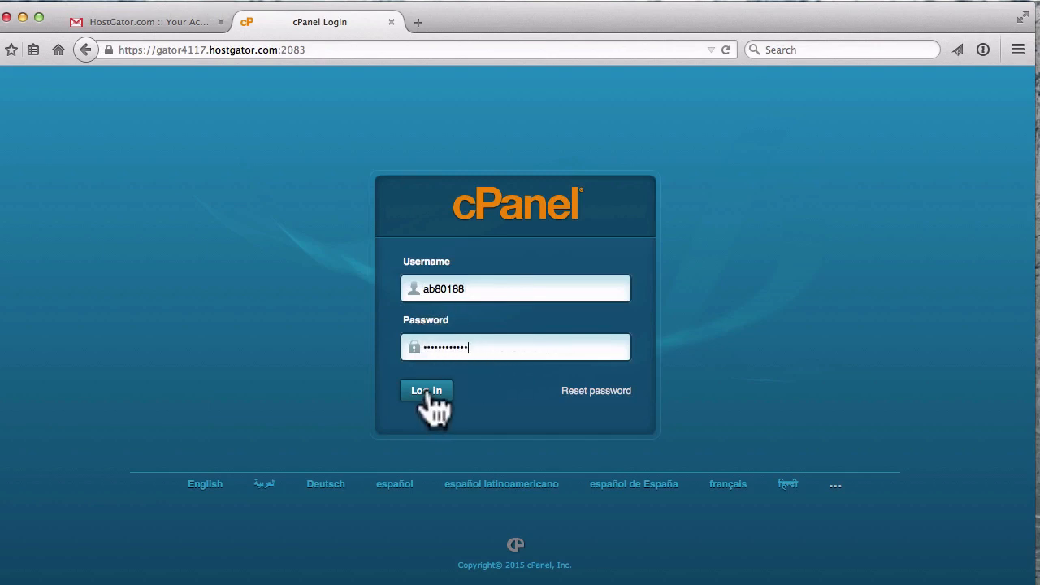
pyautogui.click(426, 393)
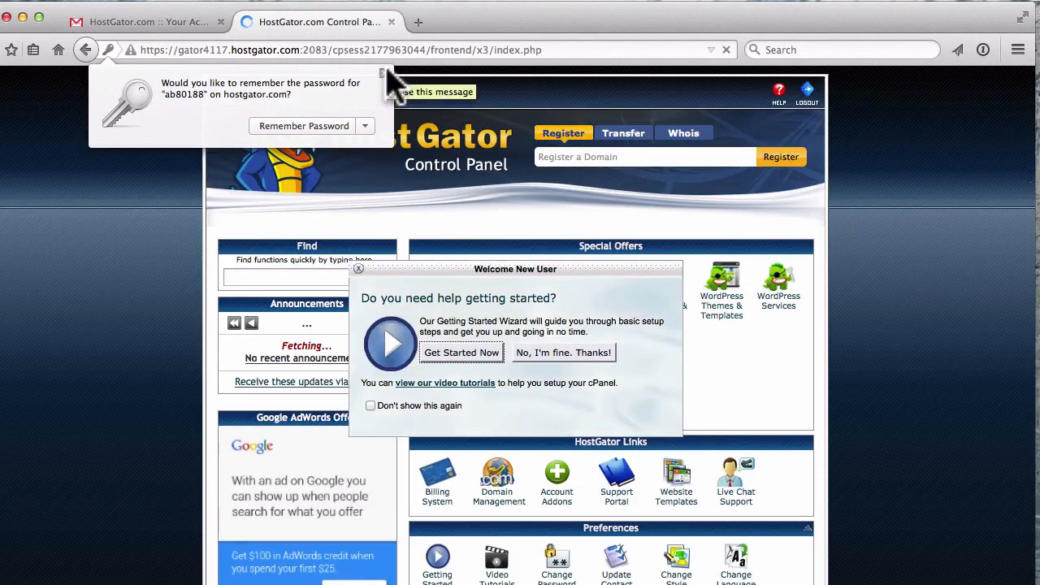
pyautogui.click(387, 73)
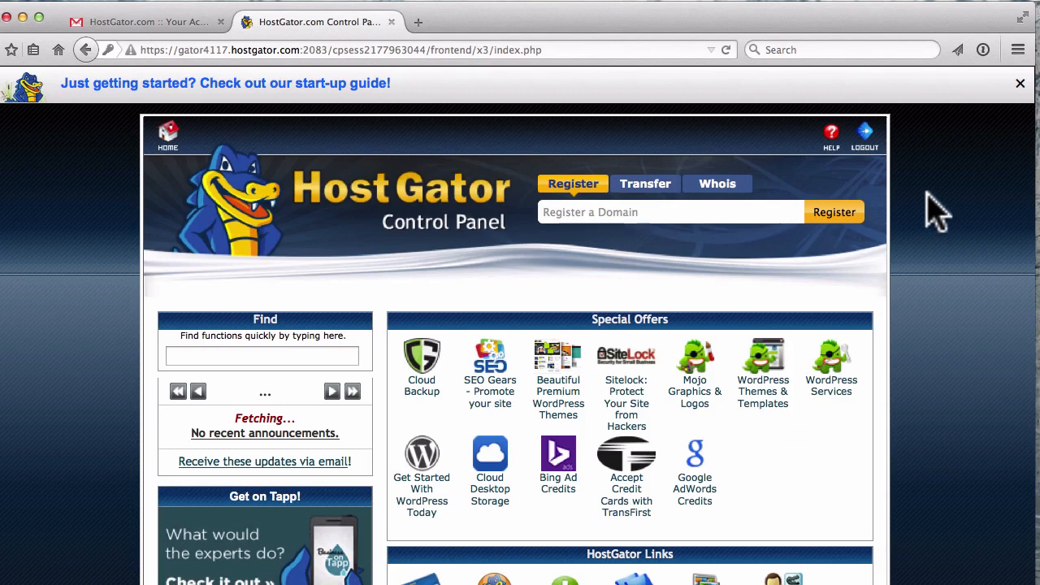
# - Go to the Email Accounts page under the Mail section
pyautogui.scroll(-5, 934, 211)
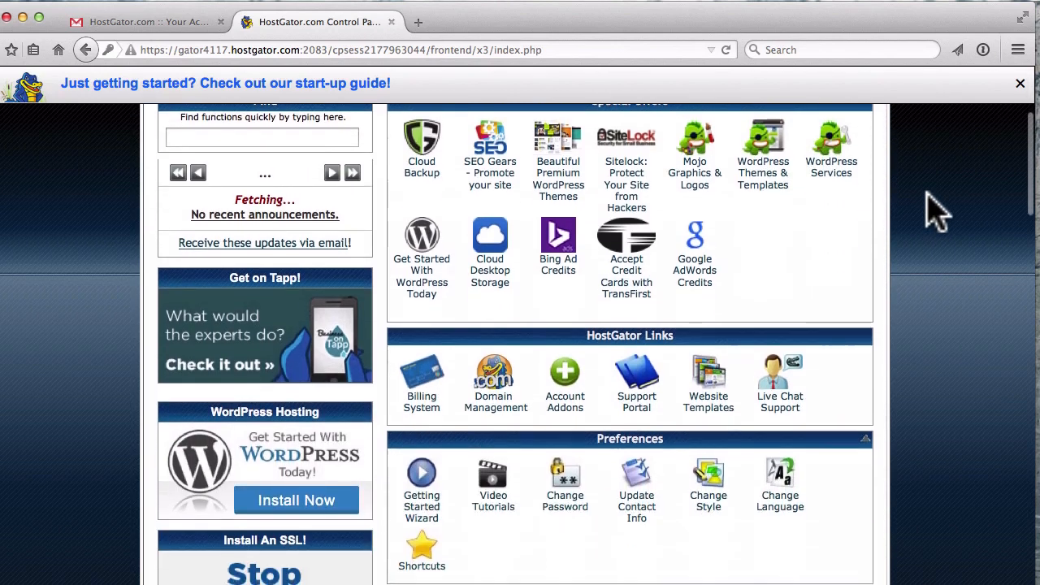
pyautogui.scroll(-3, 934, 213)
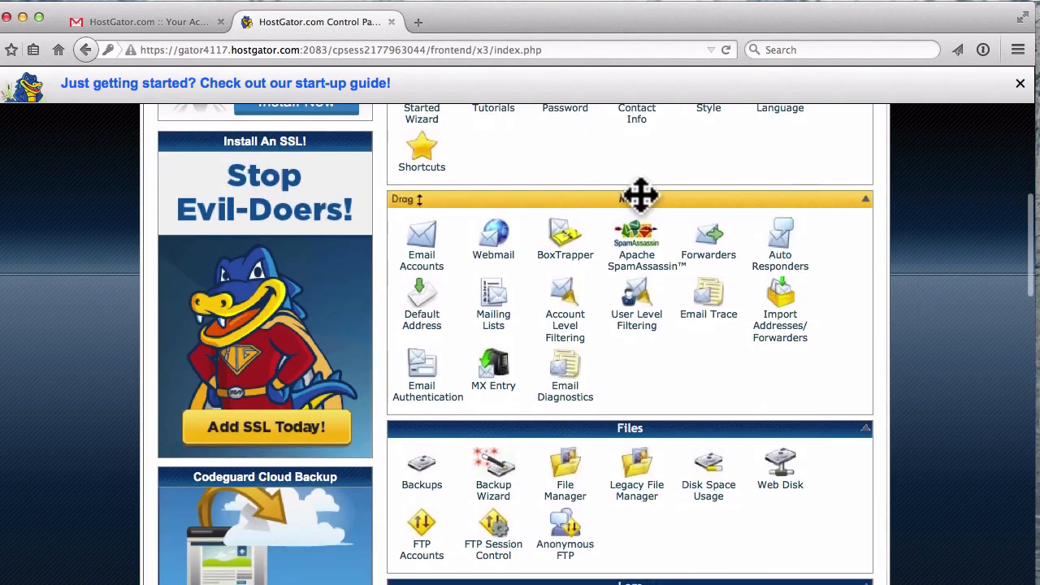
pyautogui.click(428, 276)
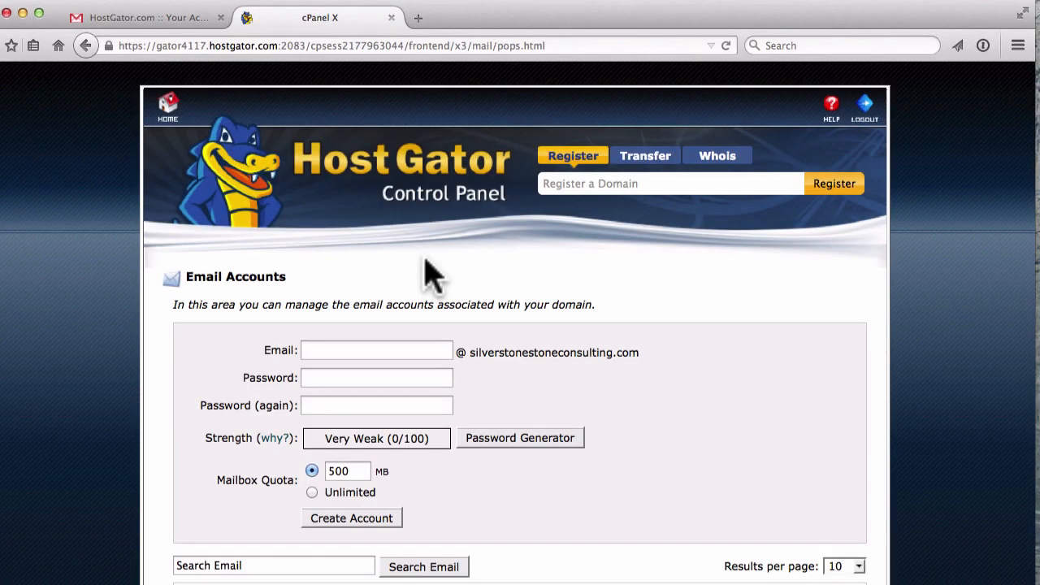
# - Create the 'support' mailbox with a confirmed password and Unlimited quota
pyautogui.click(324, 349)
pyautogui.write('support')
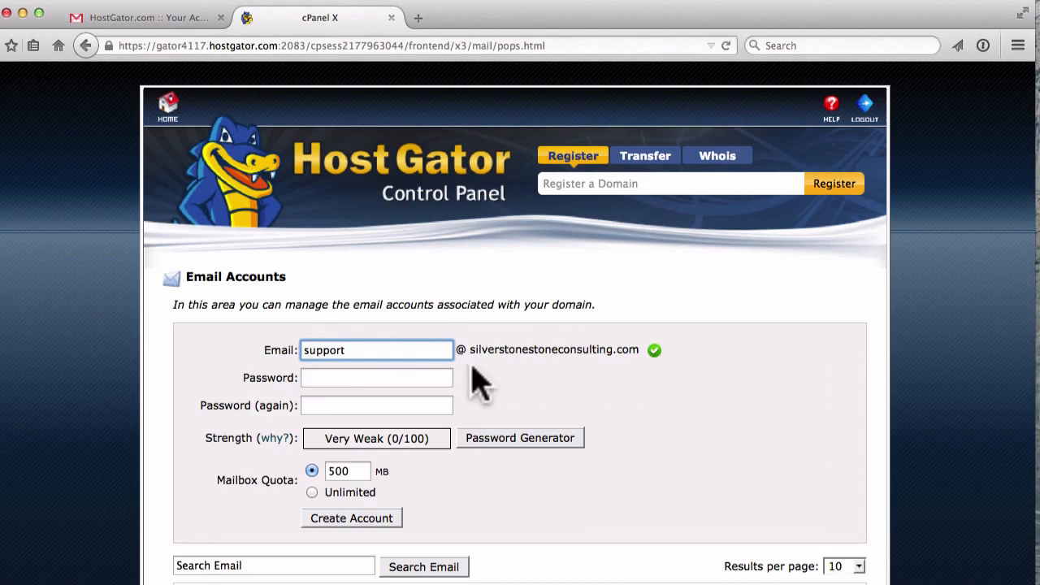
pyautogui.click(312, 378)
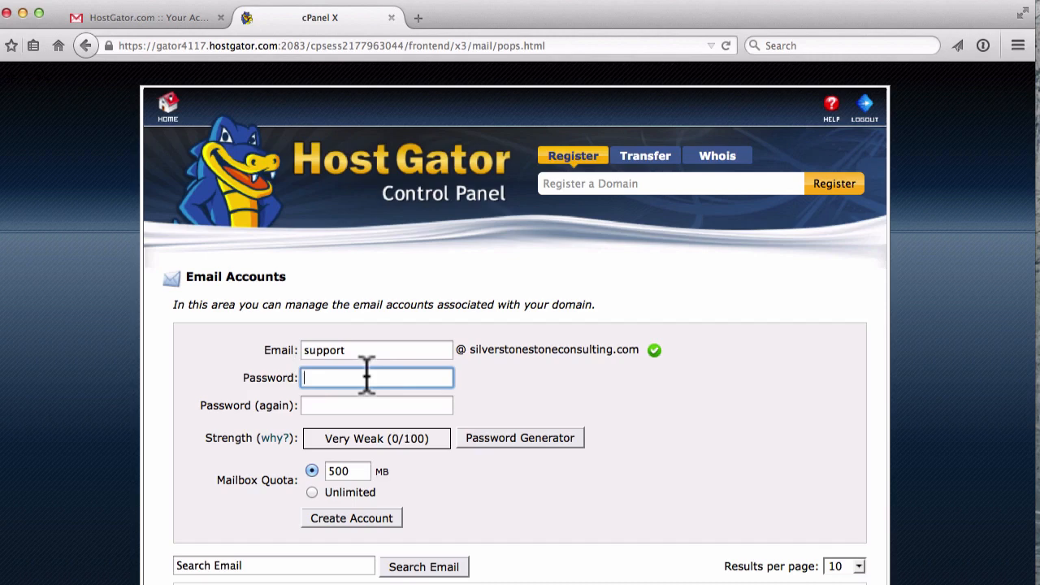
pyautogui.write('••••••')
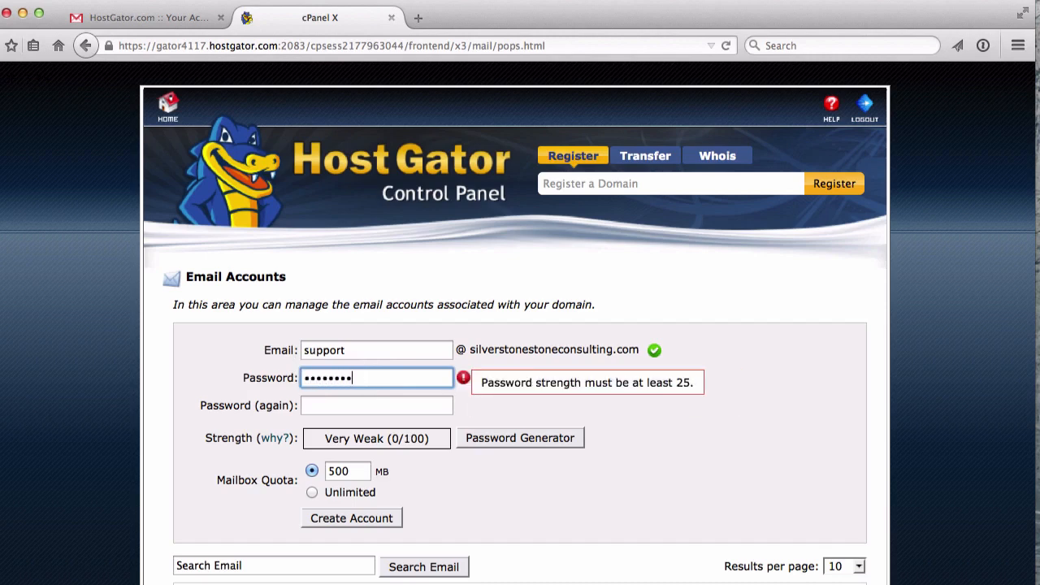
pyautogui.click(367, 406)
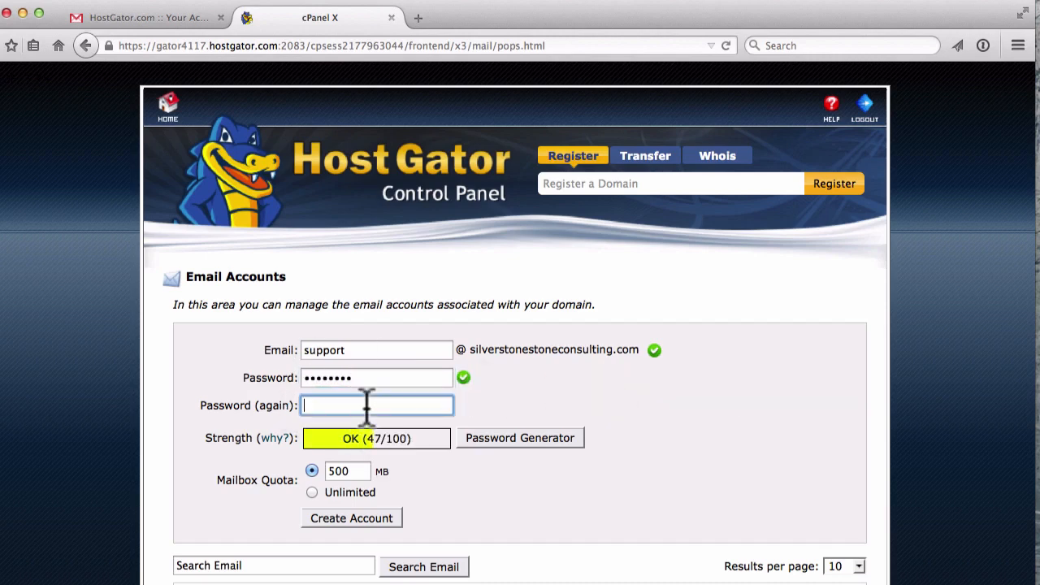
pyautogui.write('•••••••••')
pyautogui.scroll(-2, 550, 506)
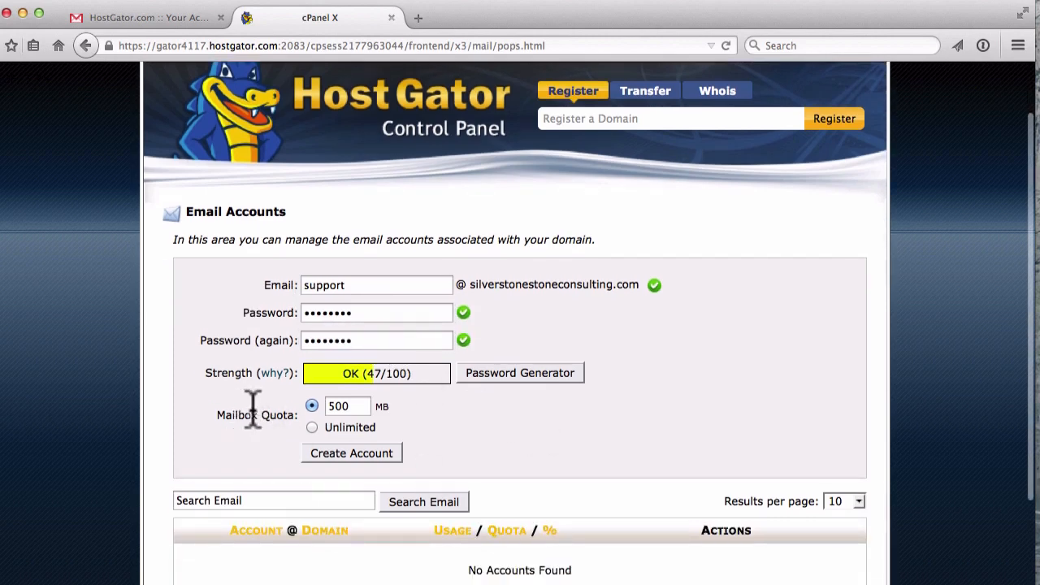
pyautogui.click(313, 428)
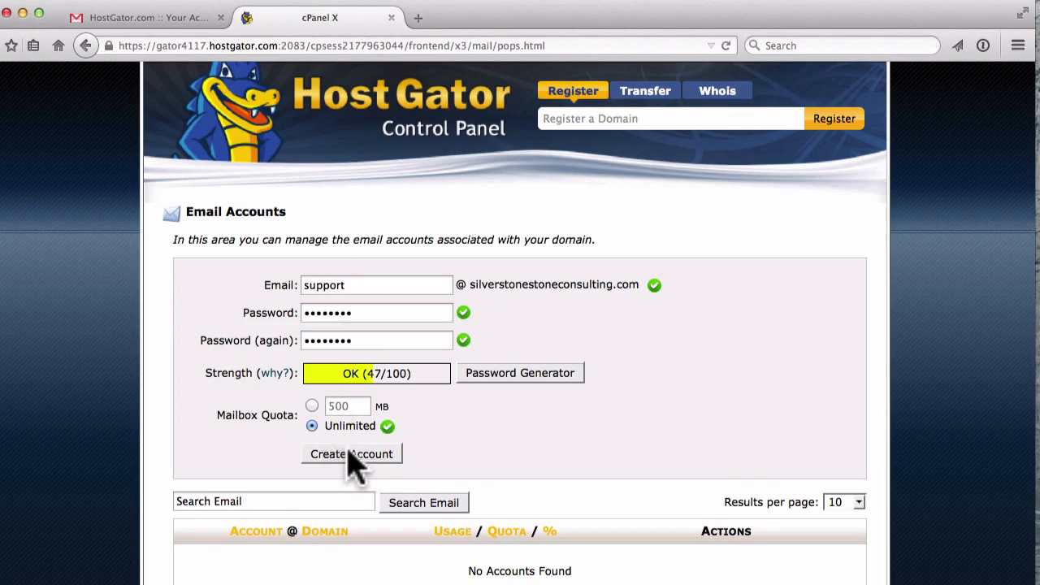
pyautogui.click(346, 452)
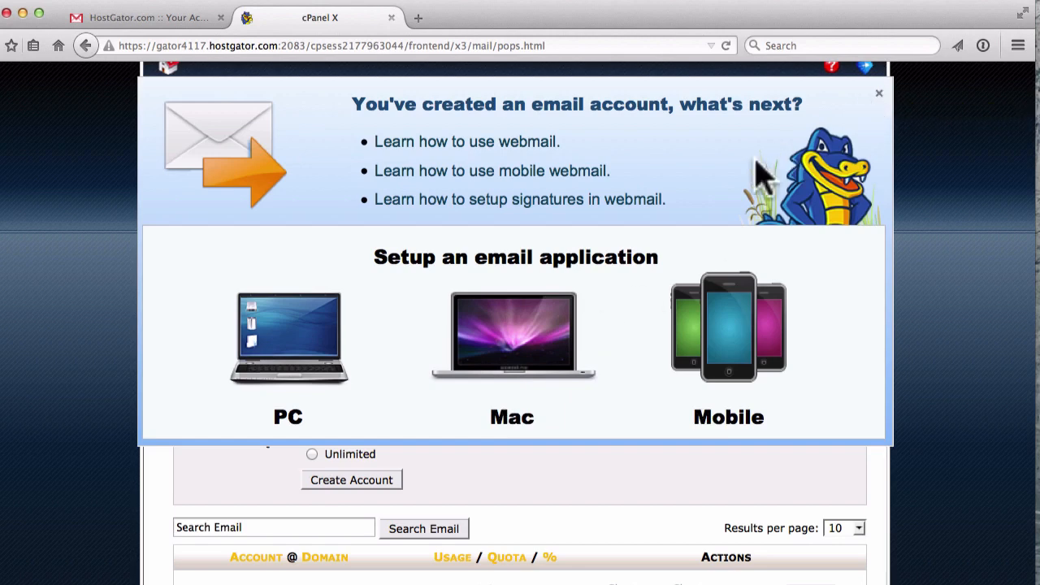
# - Dismiss the account-created tips and choose Access Webmail for the support mailbox
pyautogui.click(877, 95)
pyautogui.scroll(-1, 506, 197)
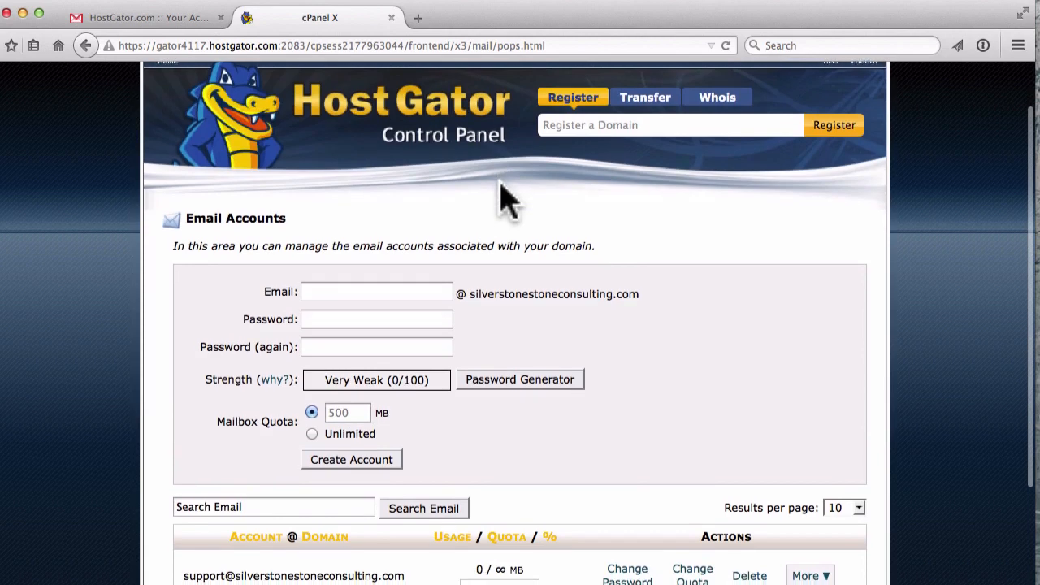
pyautogui.scroll(3, 301, 394)
pyautogui.scroll(-4, 302, 395)
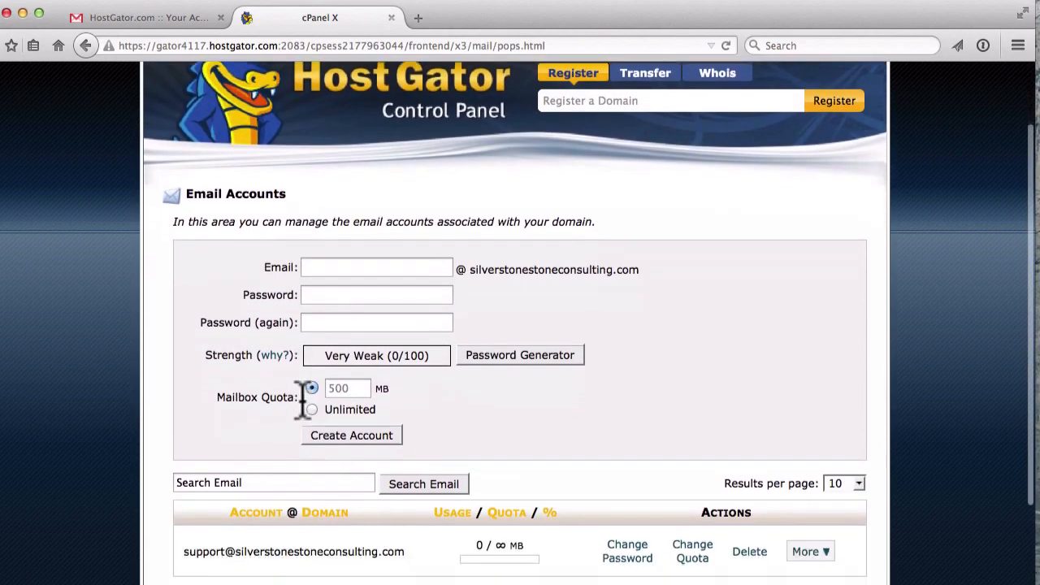
pyautogui.scroll(-6, 301, 398)
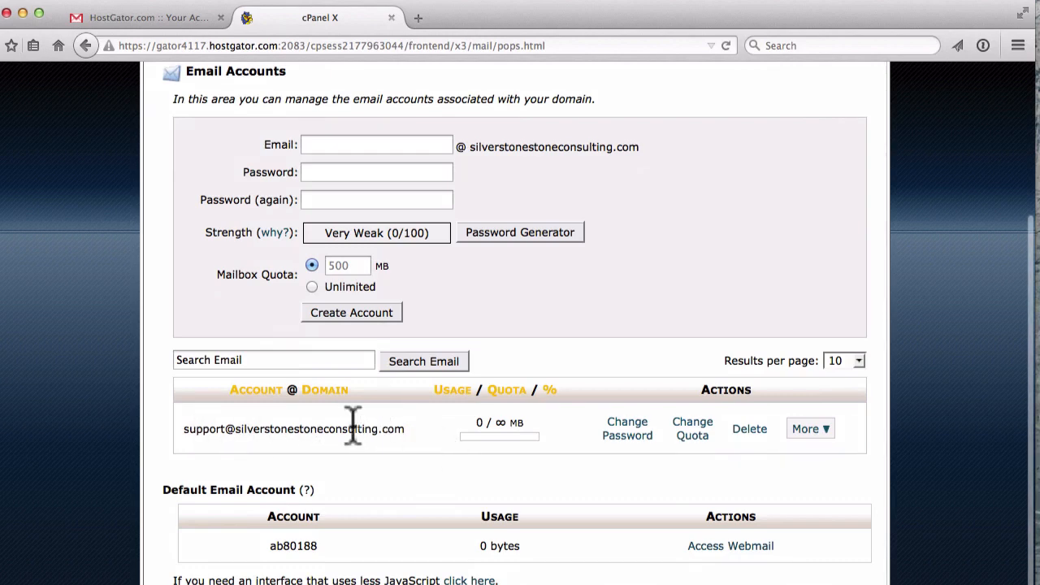
pyautogui.click(822, 434)
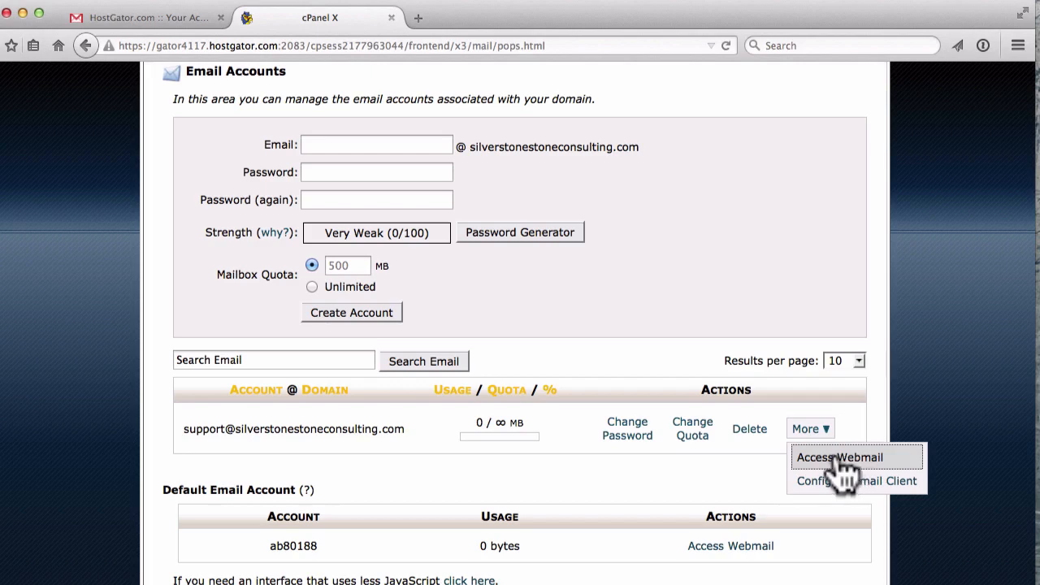
pyautogui.click(822, 460)
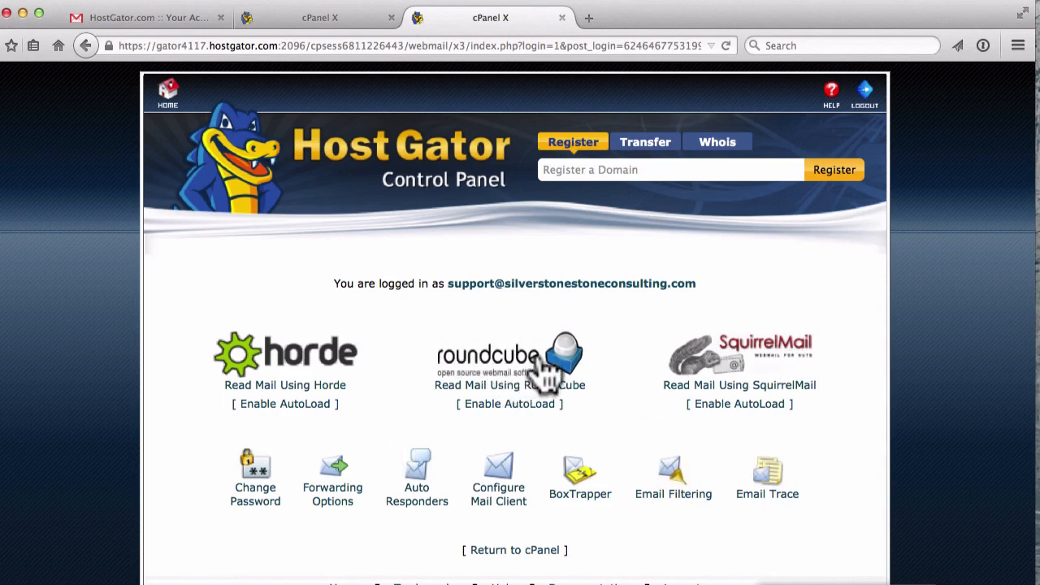
# - Open the mailbox in Roundcube and send a test message titled 'Gimme my presents!'
pyautogui.click(488, 357)
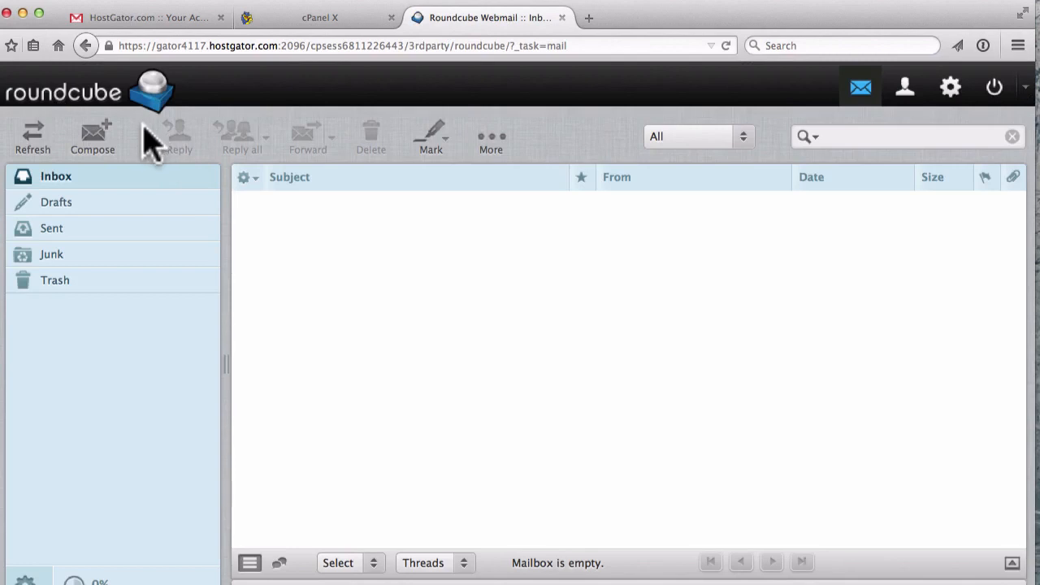
pyautogui.click(97, 139)
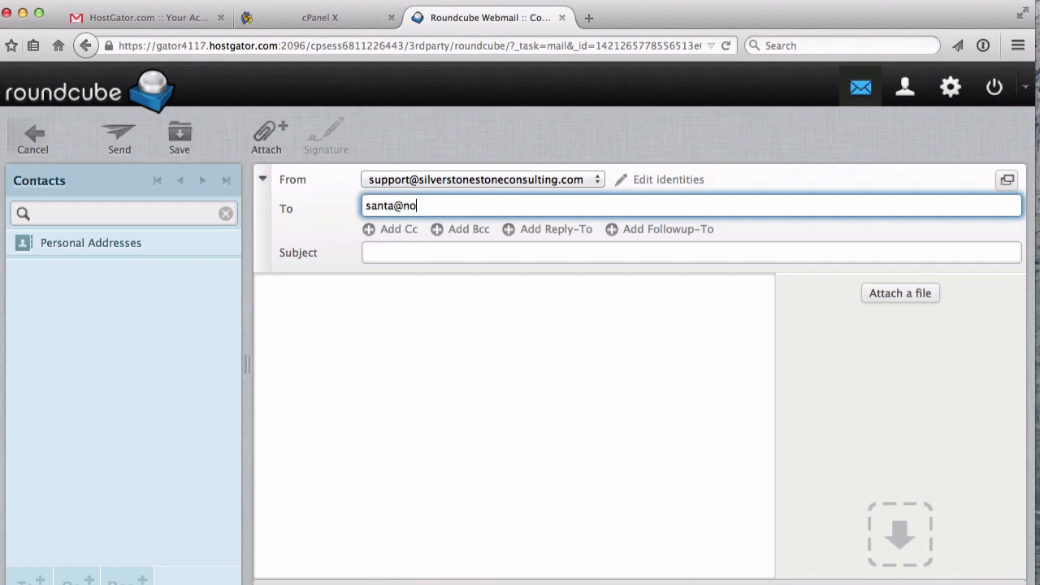
pyautogui.write('om')
pyautogui.press('Tab')
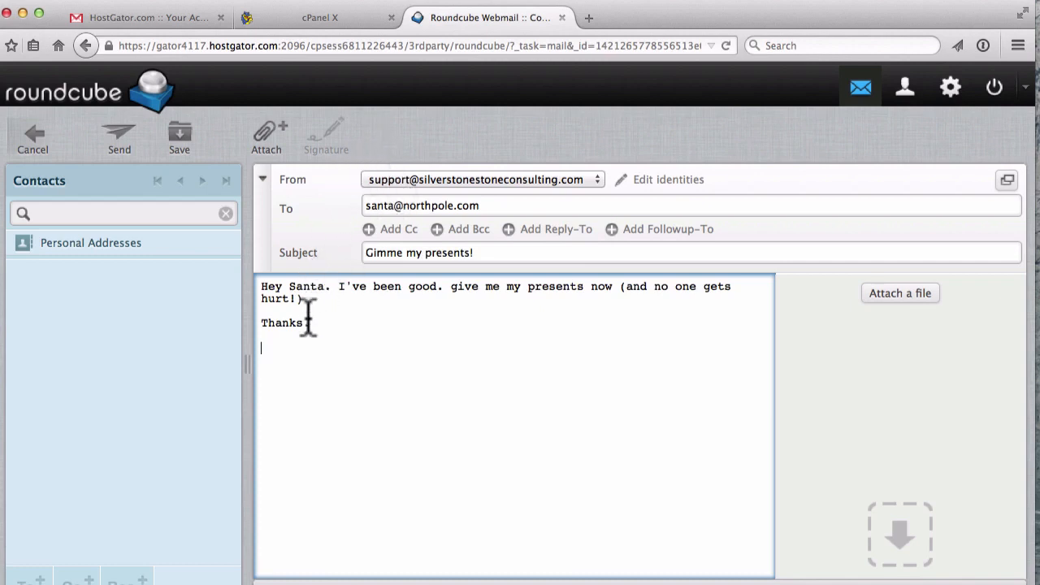
pyautogui.click(121, 151)
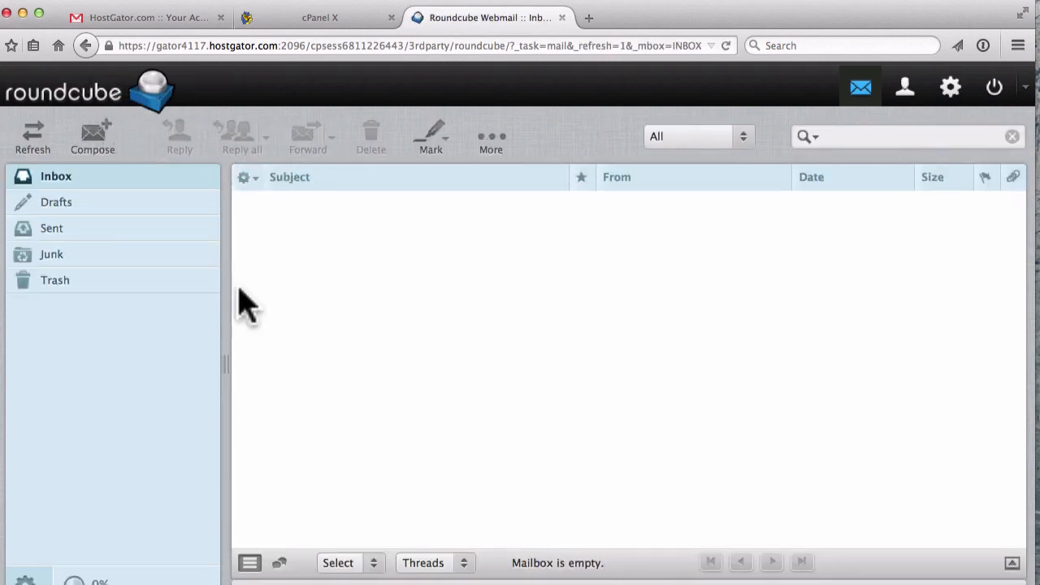
# - Back in cPanel's email accounts list, choose Configure Email Client for the support account
pyautogui.click(302, 18)
pyautogui.scroll(3, 238, 398)
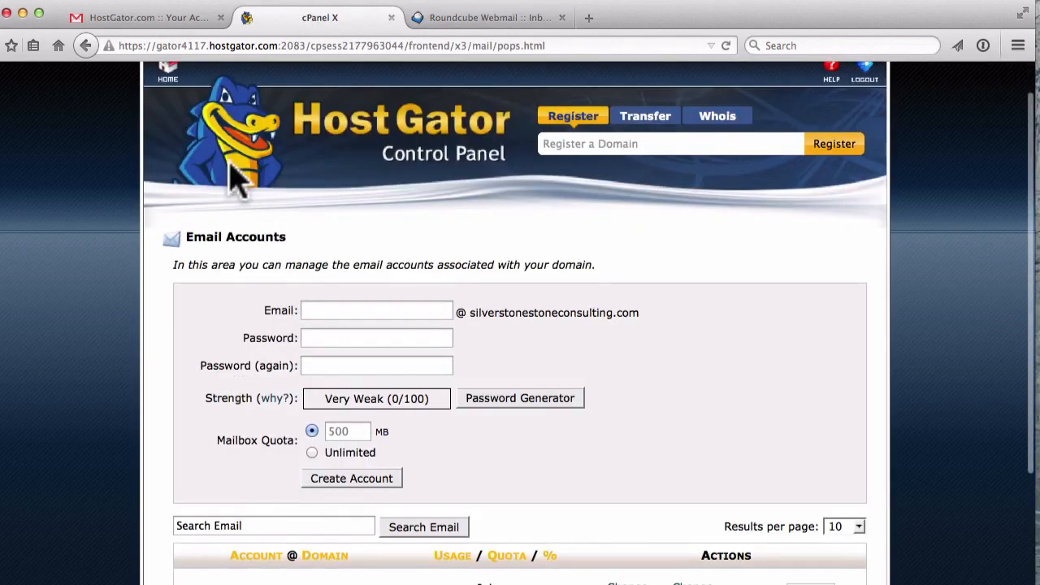
pyautogui.scroll(-1, 234, 186)
pyautogui.scroll(-2, 252, 357)
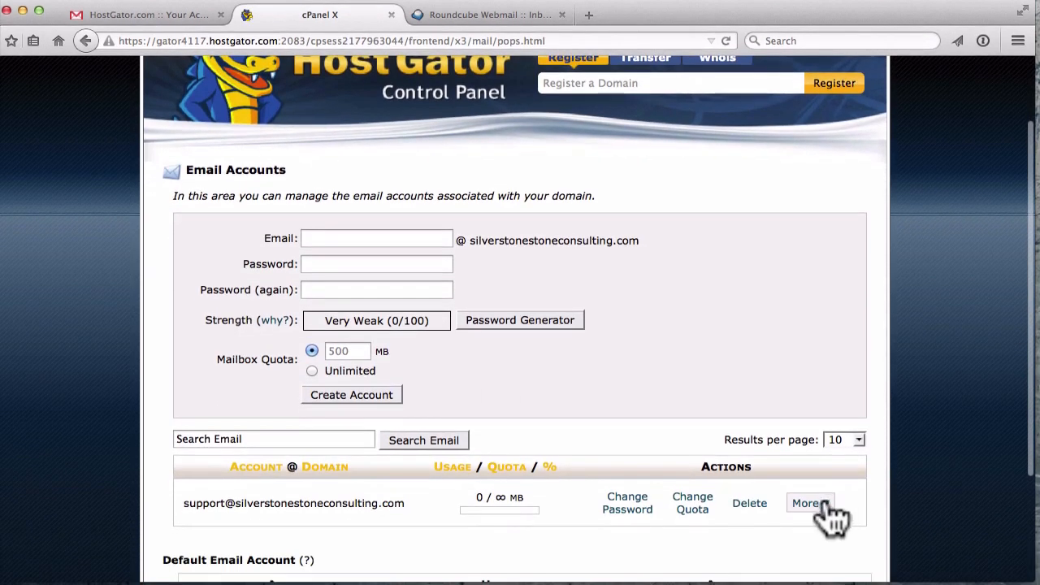
pyautogui.click(816, 504)
pyautogui.scroll(-1, 844, 520)
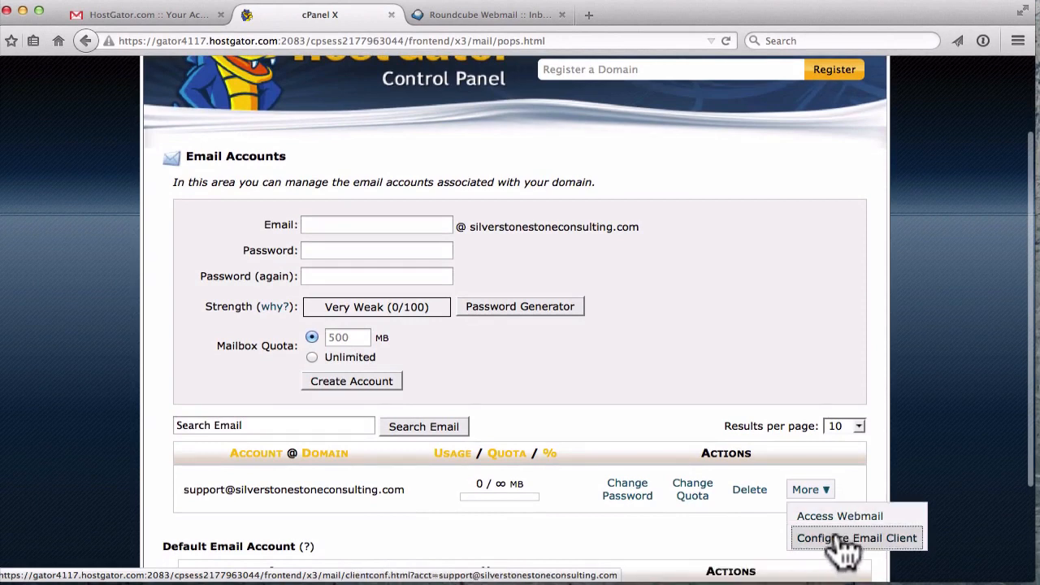
pyautogui.click(854, 539)
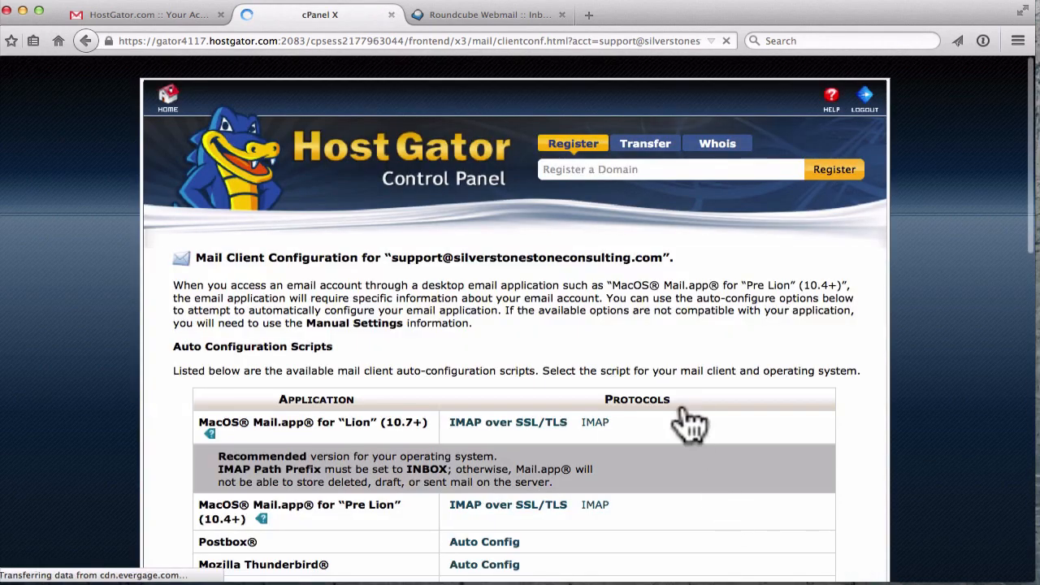
# - Scroll through the auto-configuration scripts table and Manual Settings for the support mailbox
pyautogui.scroll(-3, 686, 416)
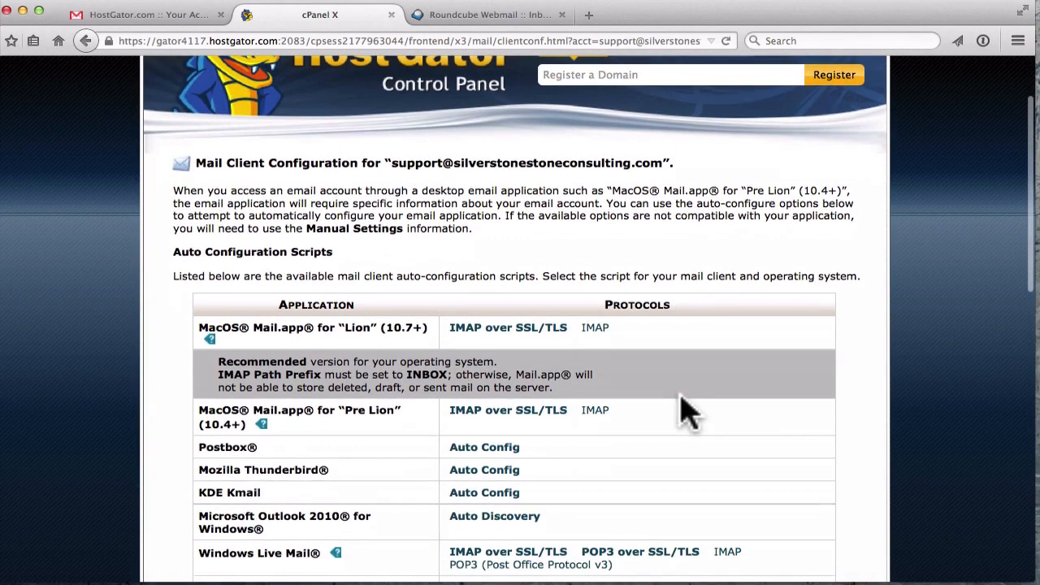
pyautogui.scroll(-2, 686, 416)
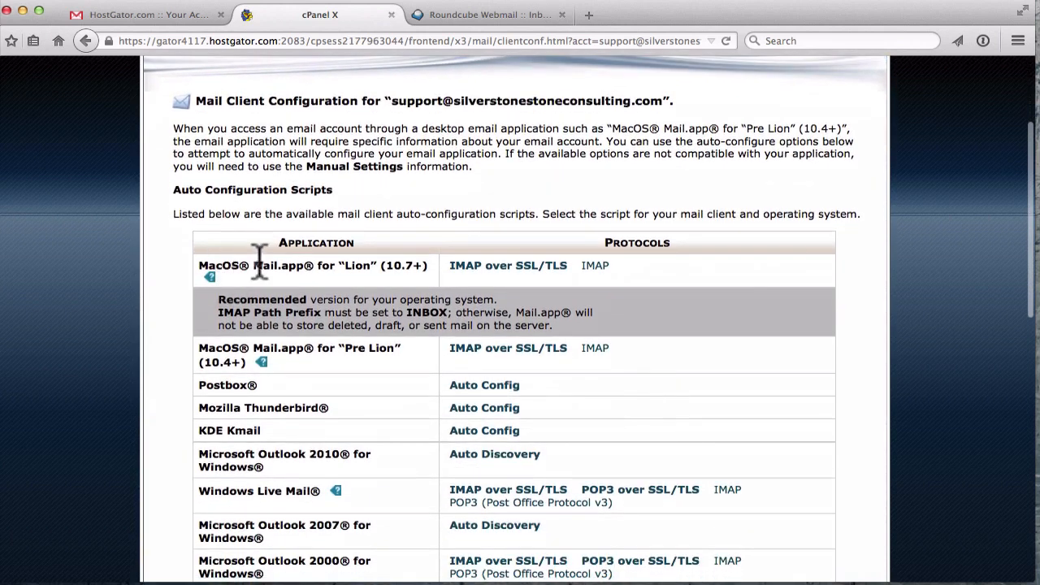
pyautogui.scroll(-2, 252, 316)
pyautogui.scroll(-3, 284, 350)
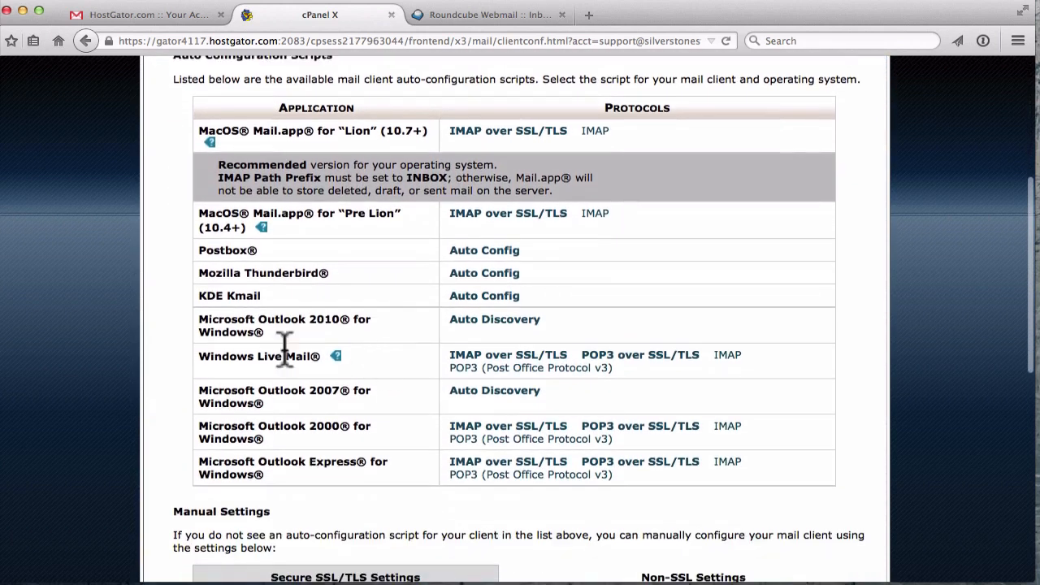
pyautogui.scroll(-3, 288, 362)
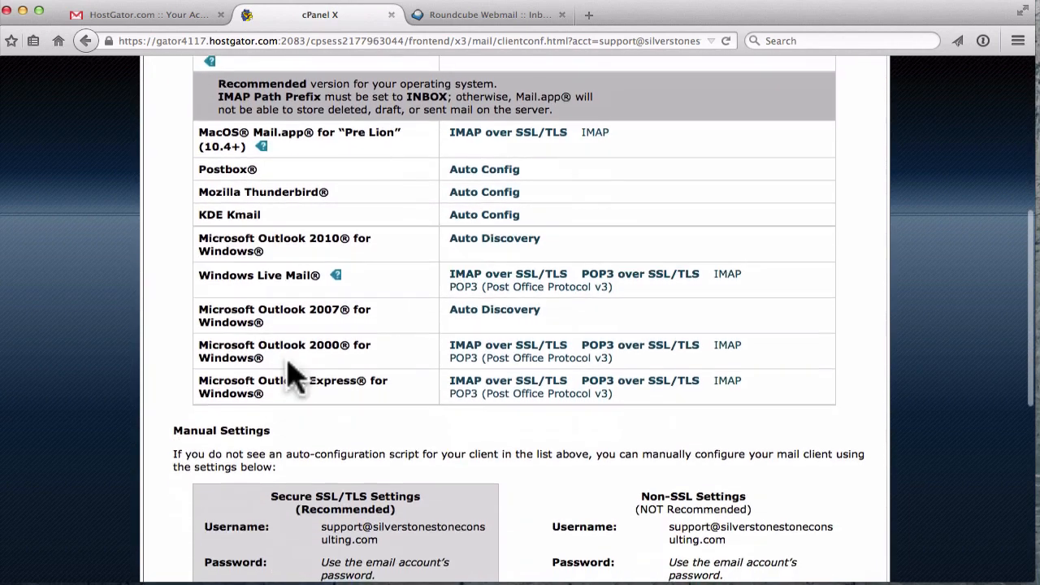
pyautogui.scroll(-1, 289, 362)
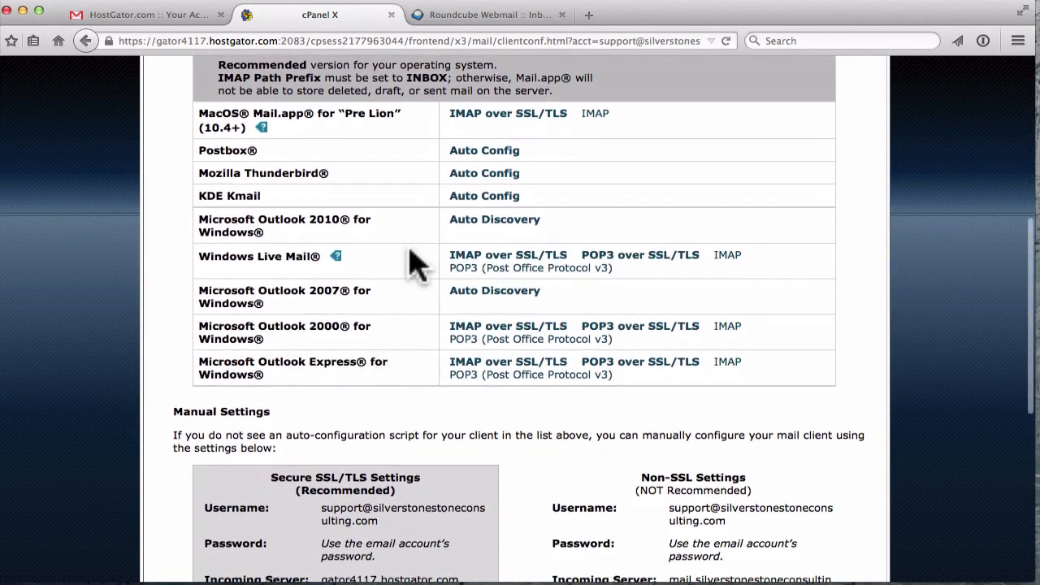
pyautogui.scroll(5, 413, 264)
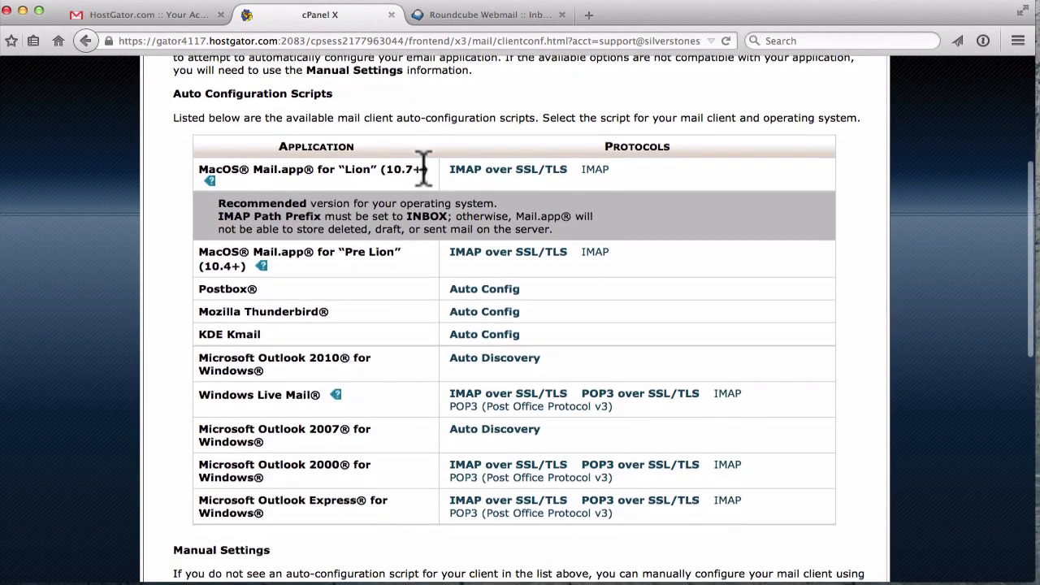
pyautogui.scroll(1, 360, 337)
pyautogui.scroll(-1, 529, 214)
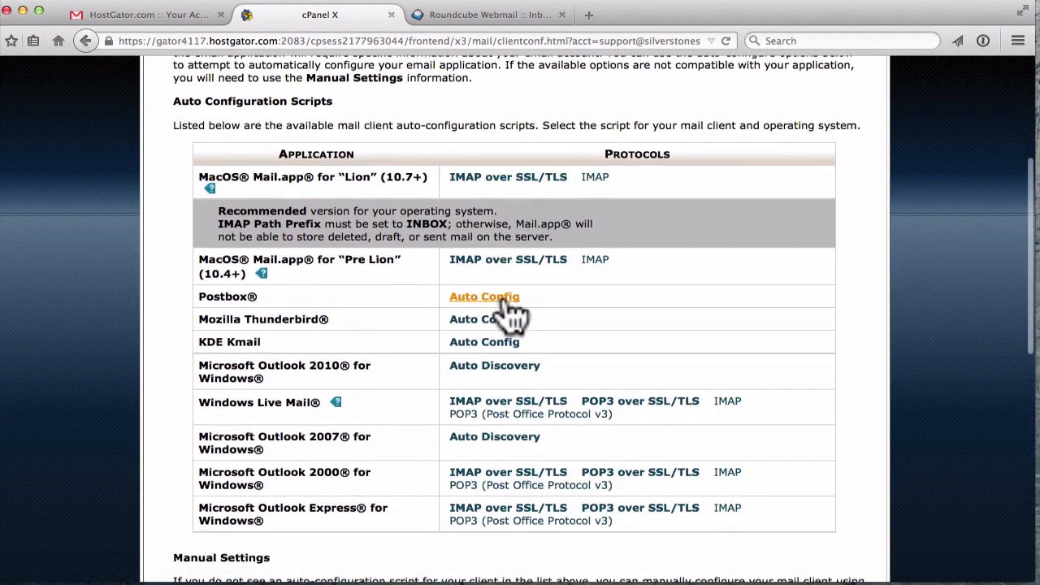
pyautogui.scroll(1, 512, 372)
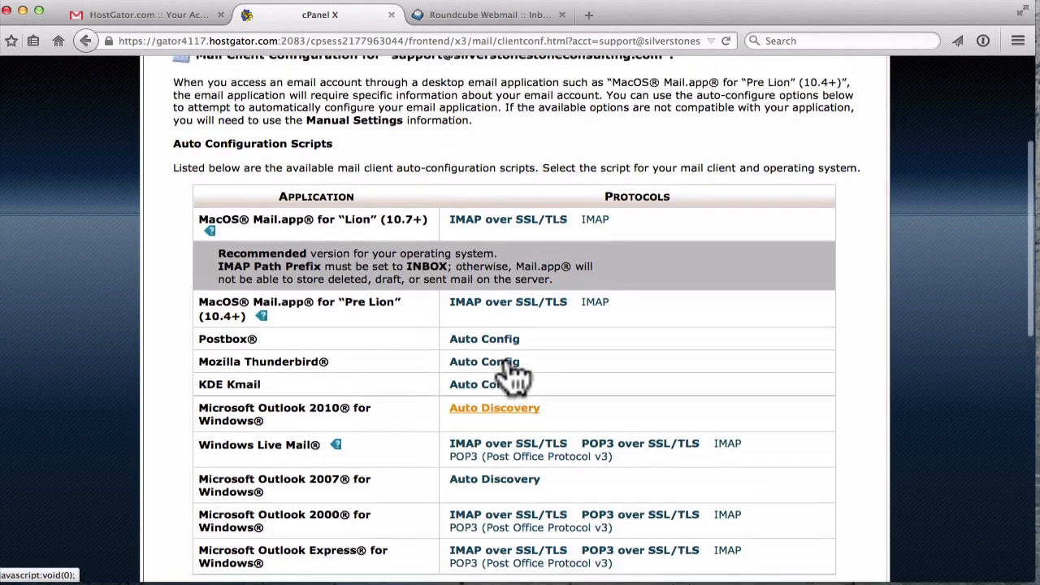
pyautogui.scroll(5, 512, 374)
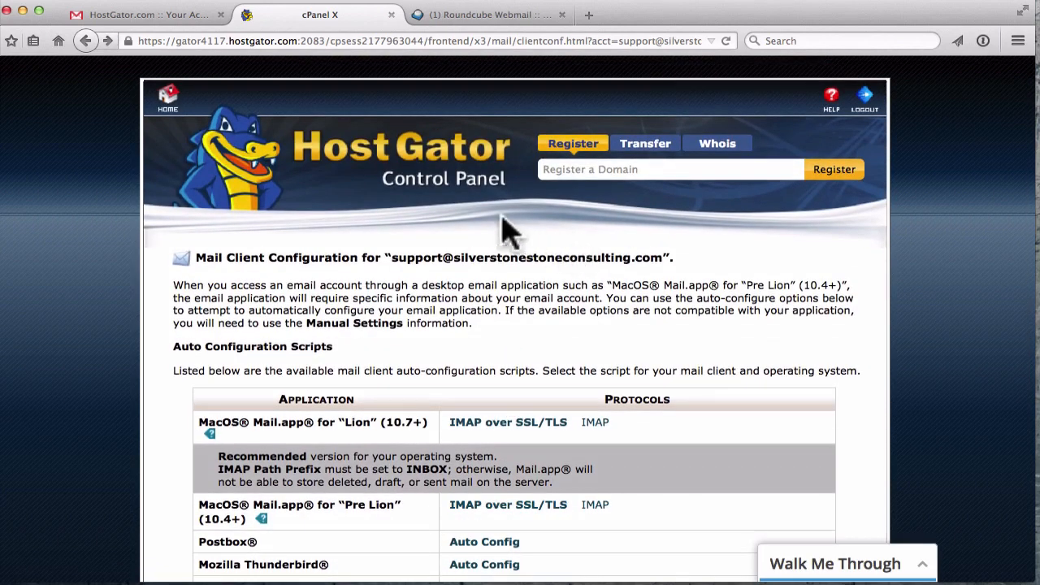
# - Return to the cPanel home and open Forwarders from the Mail section
pyautogui.click(167, 103)
pyautogui.scroll(-8, 569, 297)
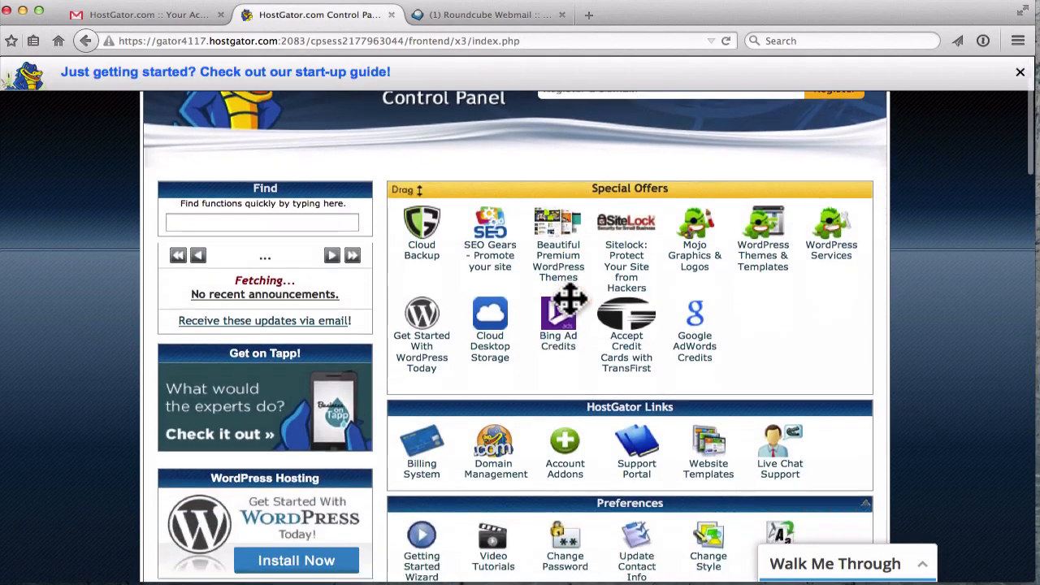
pyautogui.scroll(-4, 573, 308)
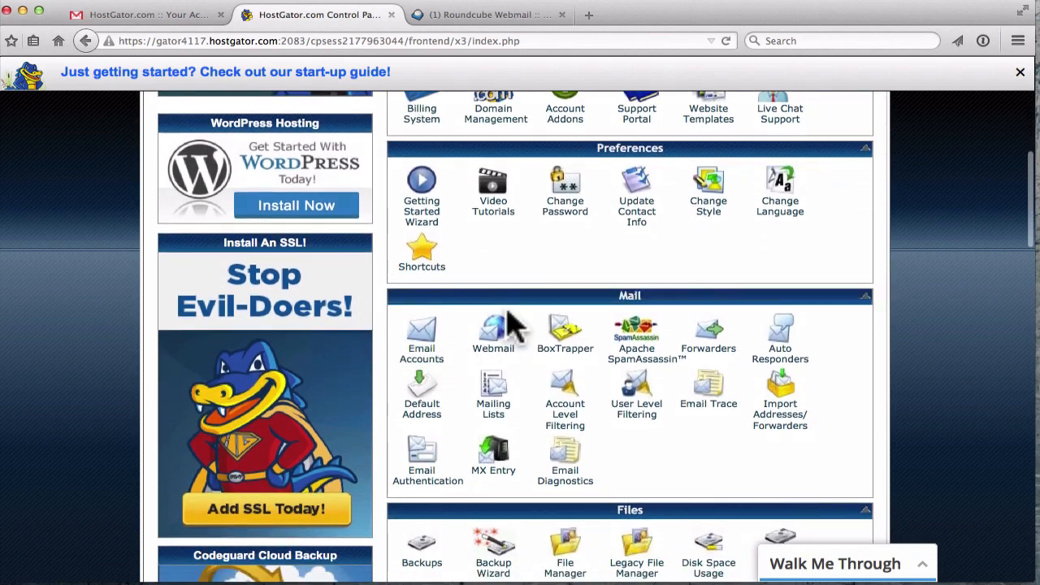
pyautogui.scroll(-1, 510, 325)
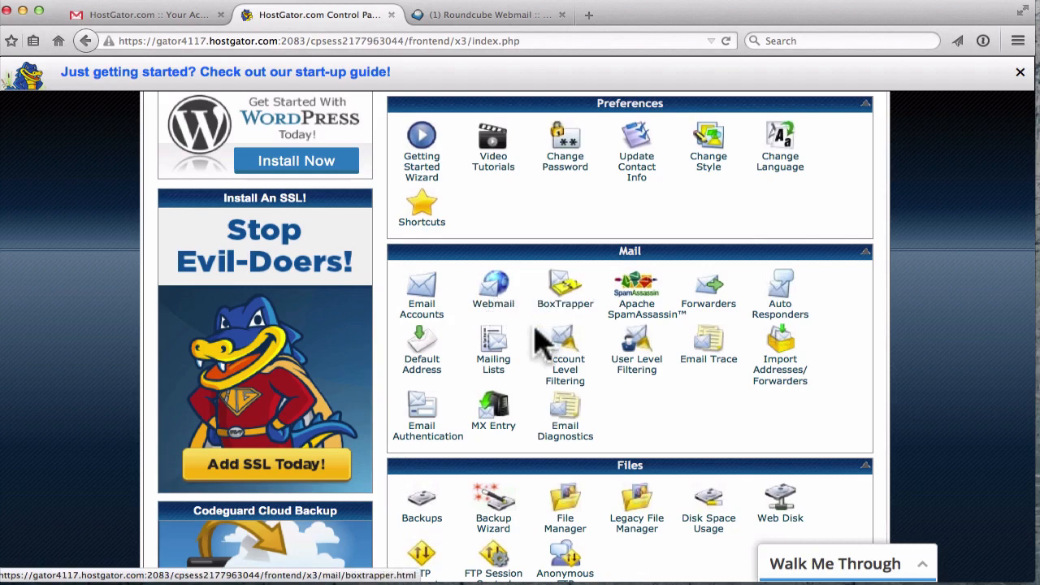
pyautogui.scroll(1, 538, 344)
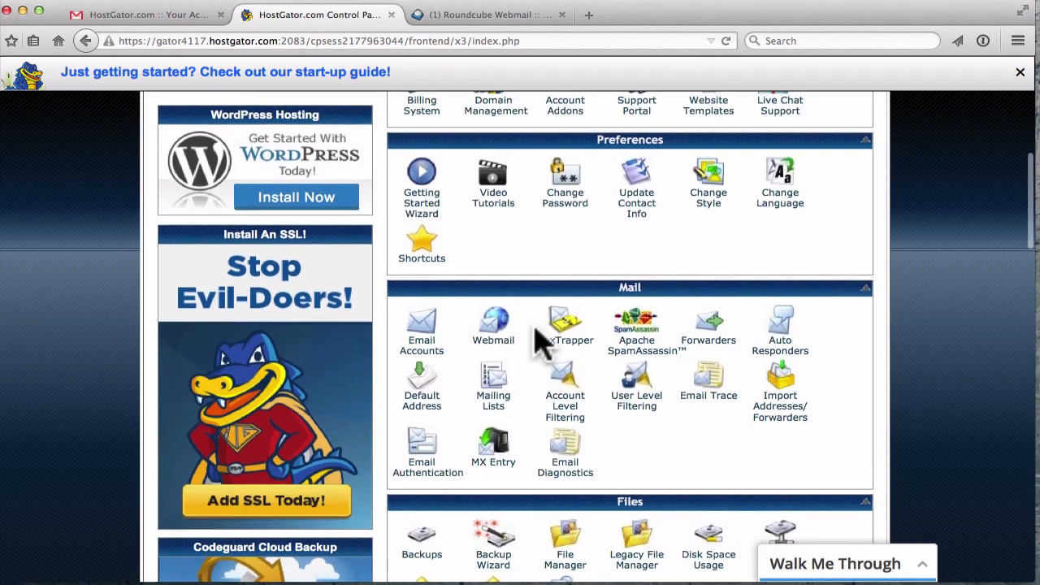
pyautogui.scroll(1, 519, 330)
pyautogui.scroll(1, 480, 334)
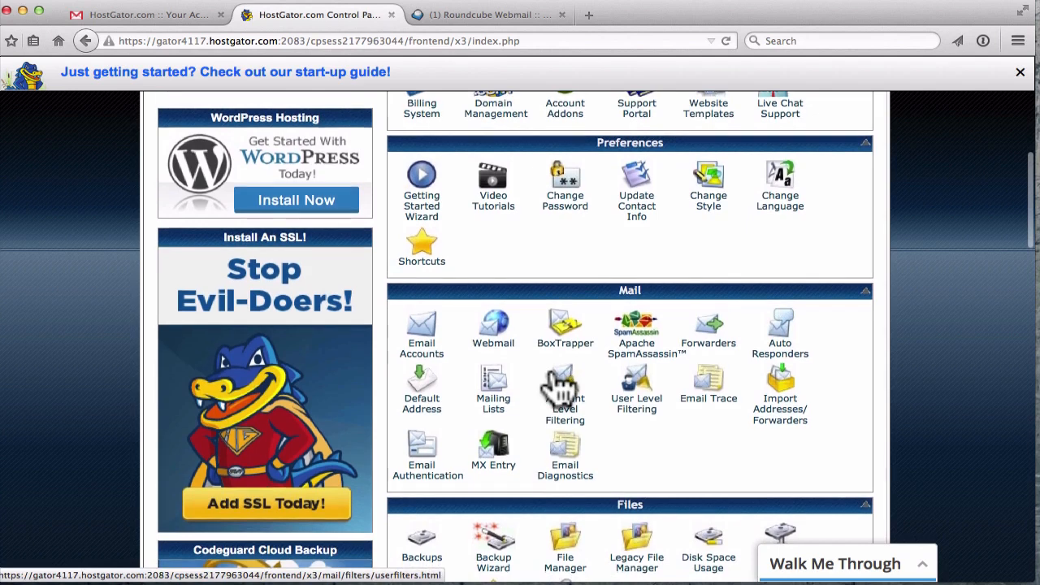
pyautogui.click(713, 337)
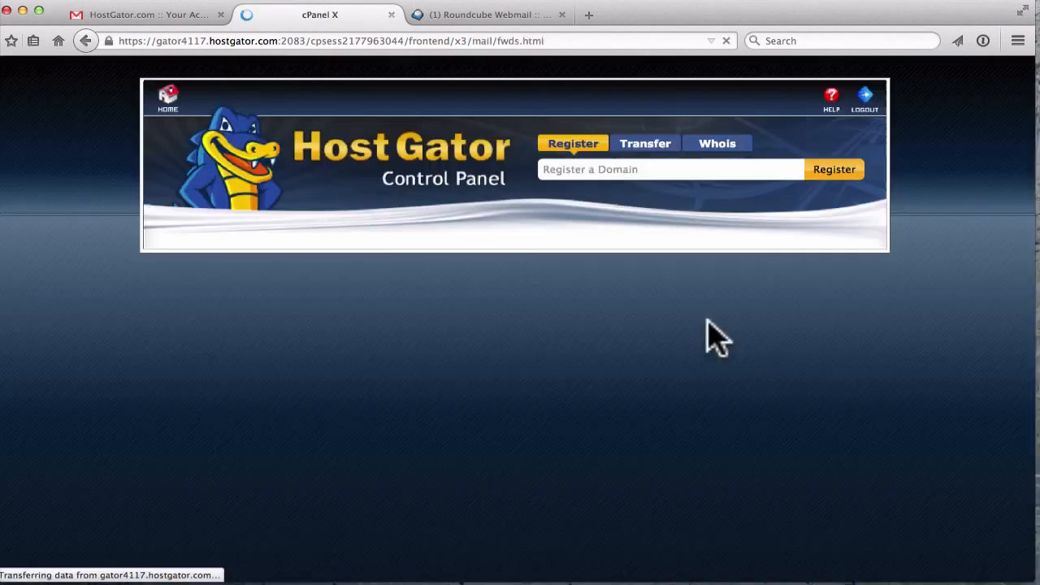
# - Start a new email forwarder for the domain's support address
pyautogui.scroll(-1, 475, 293)
pyautogui.scroll(-1, 468, 282)
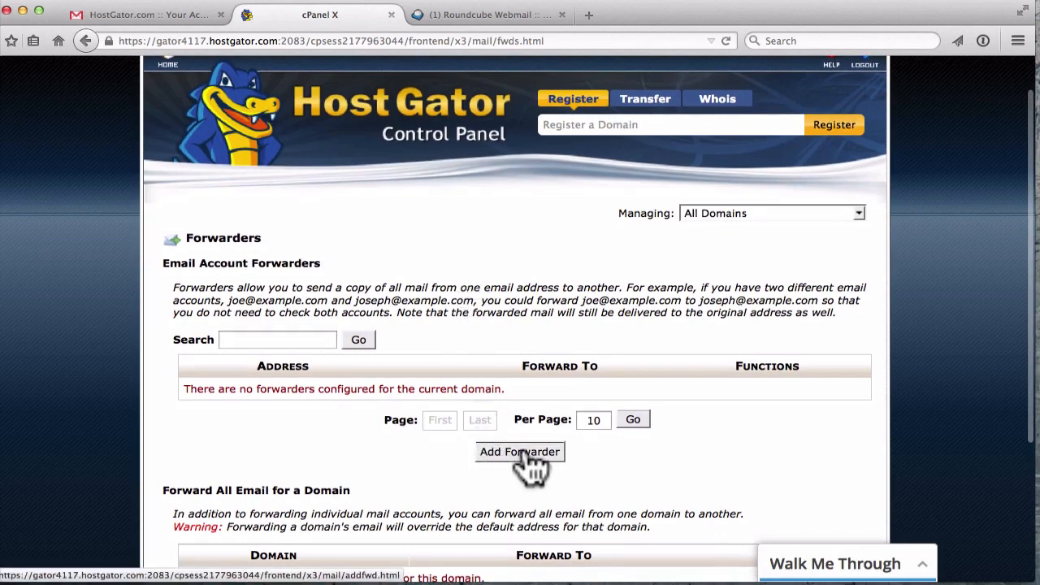
pyautogui.click(486, 451)
pyautogui.write('support')
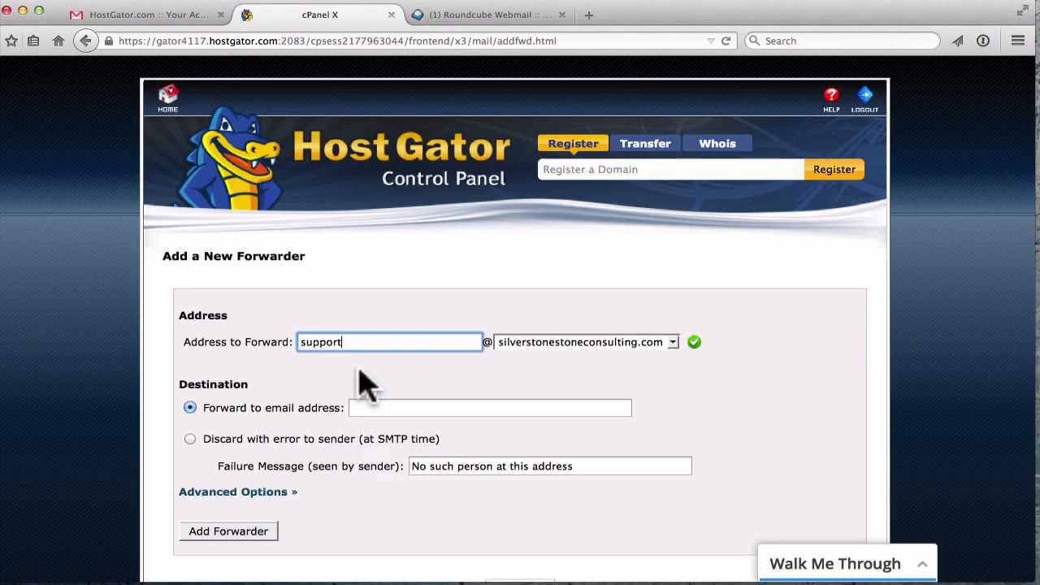
# - Paste and correct the external Yahoo destination address, then add the forwarder
pyautogui.click(390, 408)
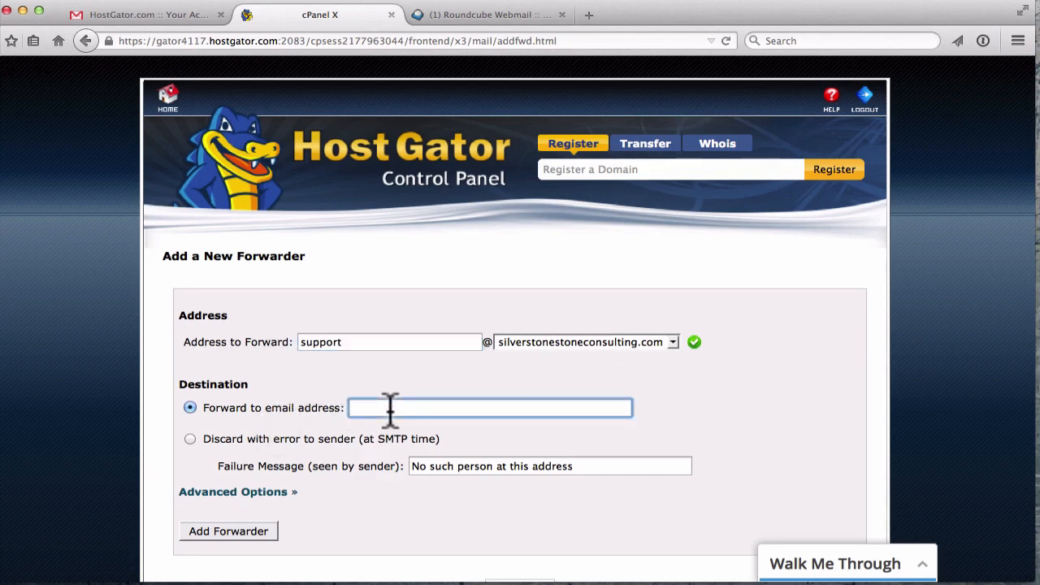
pyautogui.press('super+v')
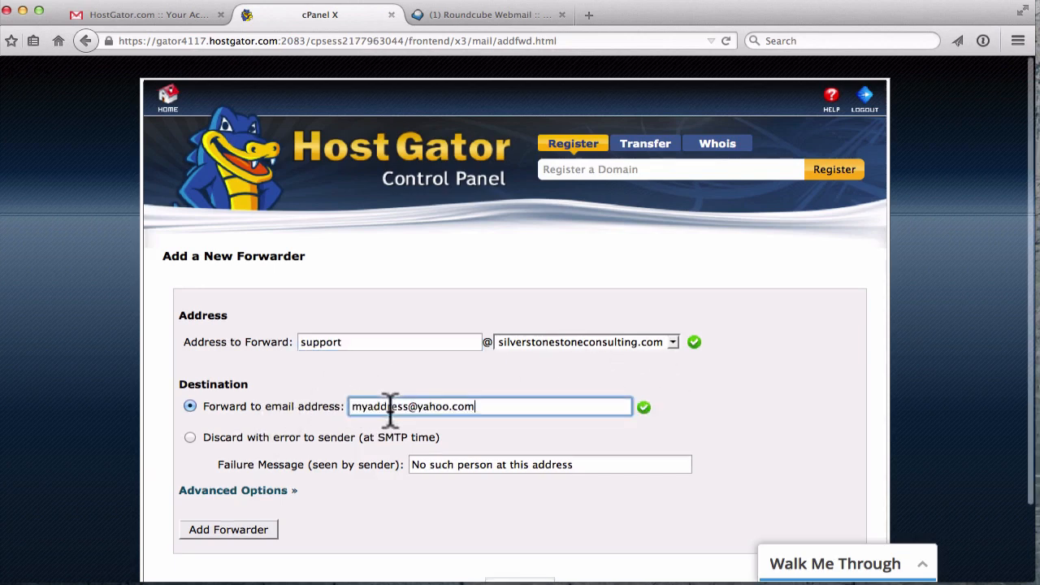
pyautogui.click(538, 386)
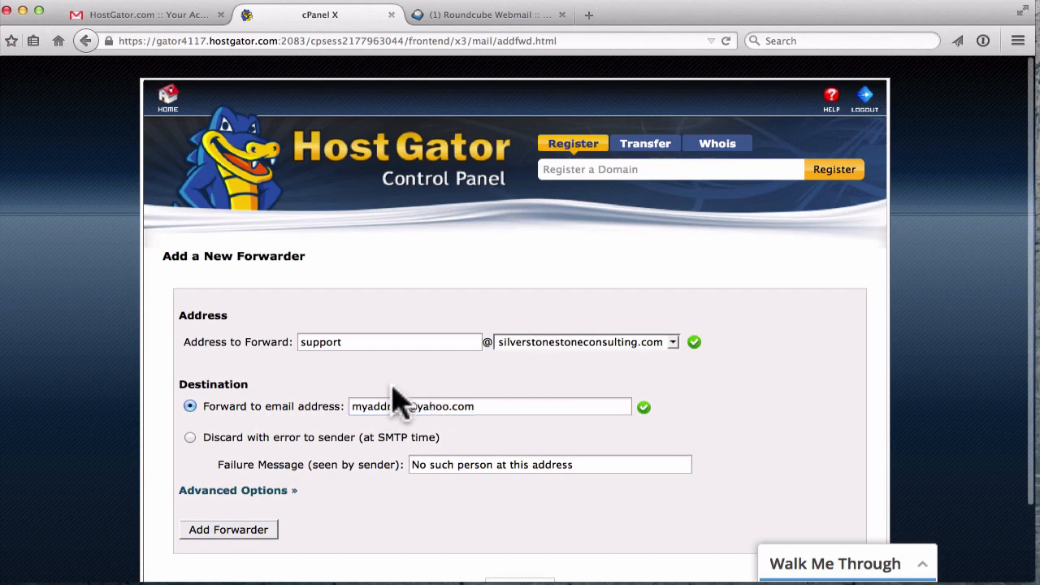
pyautogui.click(374, 402)
pyautogui.click(402, 404)
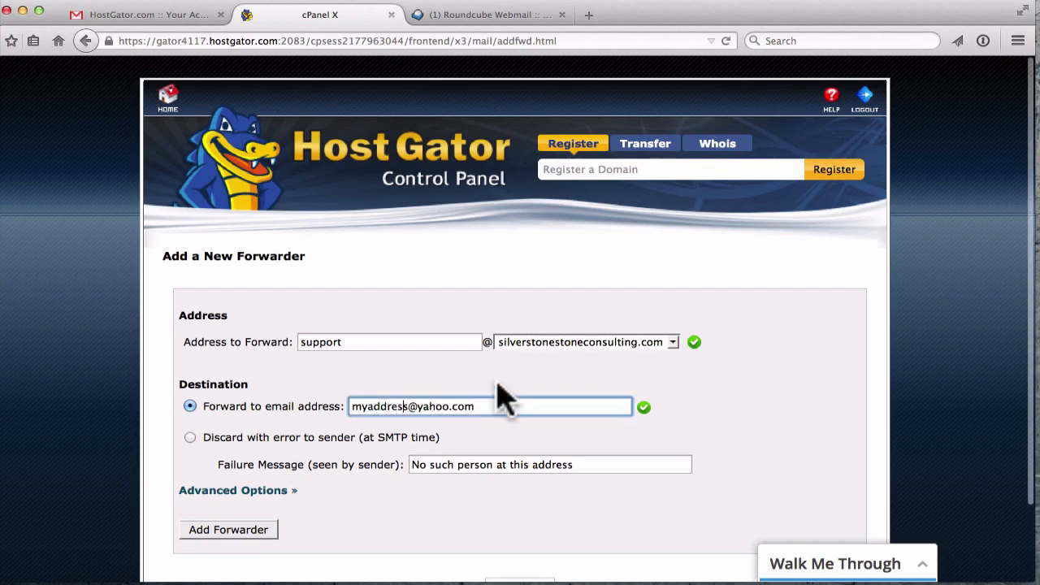
pyautogui.write('dsf')
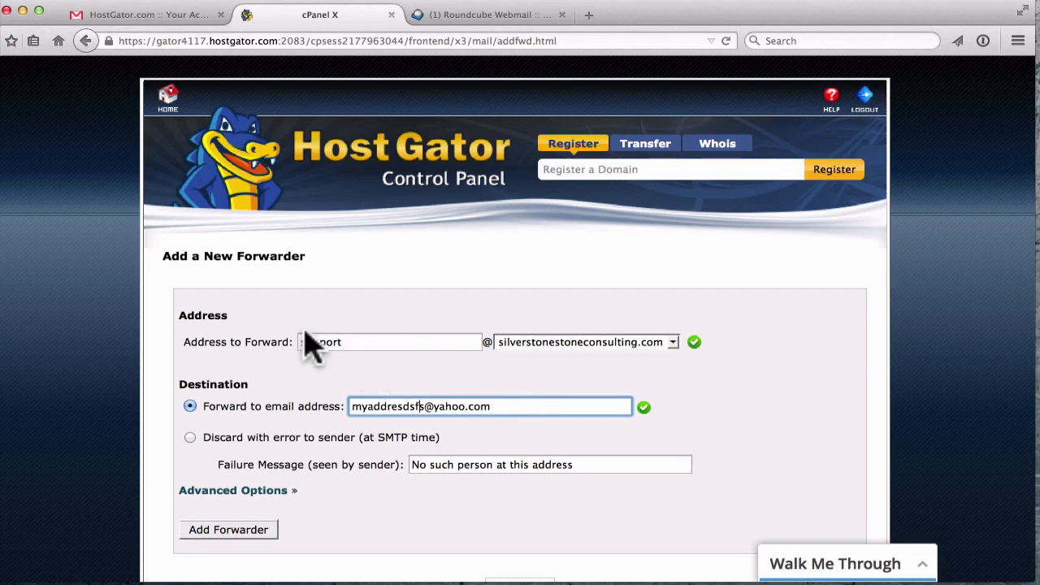
pyautogui.scroll(-3, 453, 381)
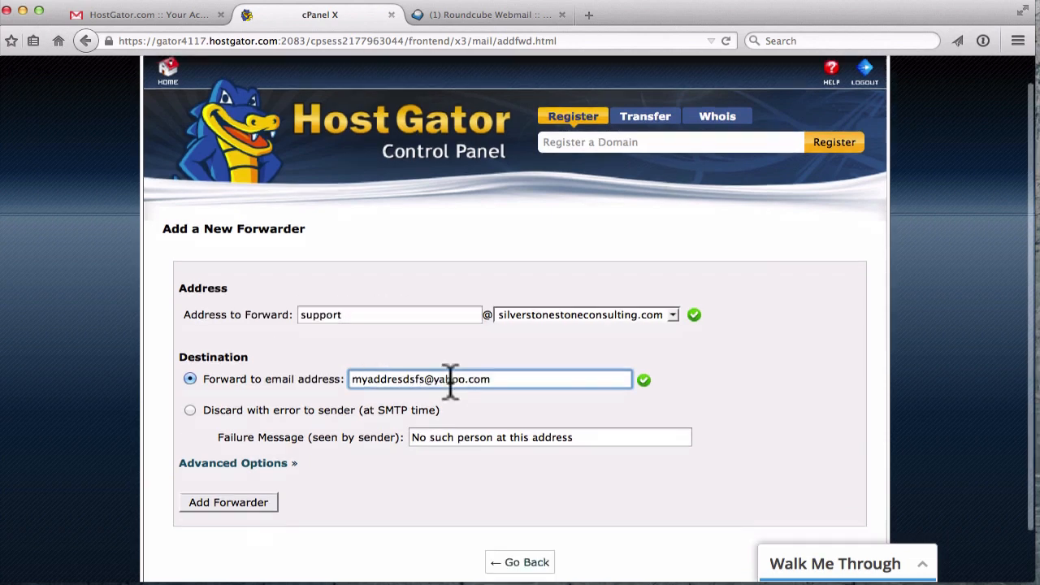
pyautogui.scroll(-1, 452, 397)
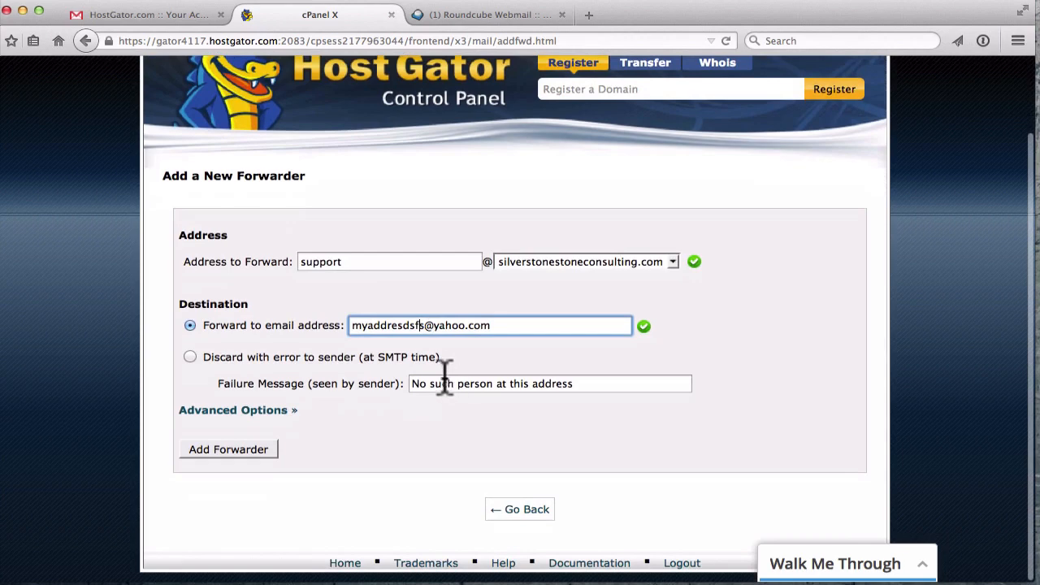
pyautogui.click(218, 455)
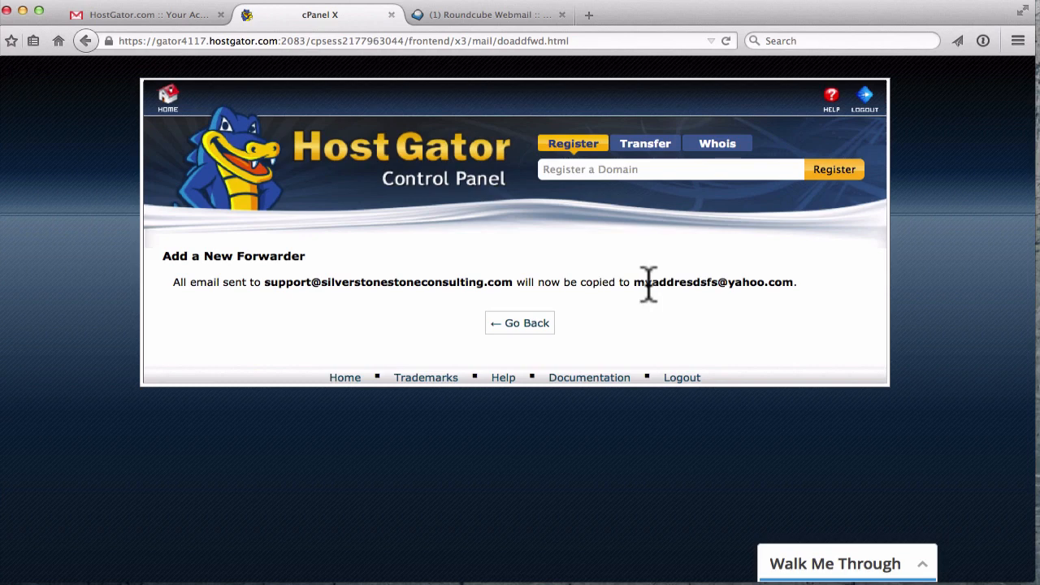
# - Confirm the support forwarder is listed, then return to the cPanel home page
pyautogui.click(528, 324)
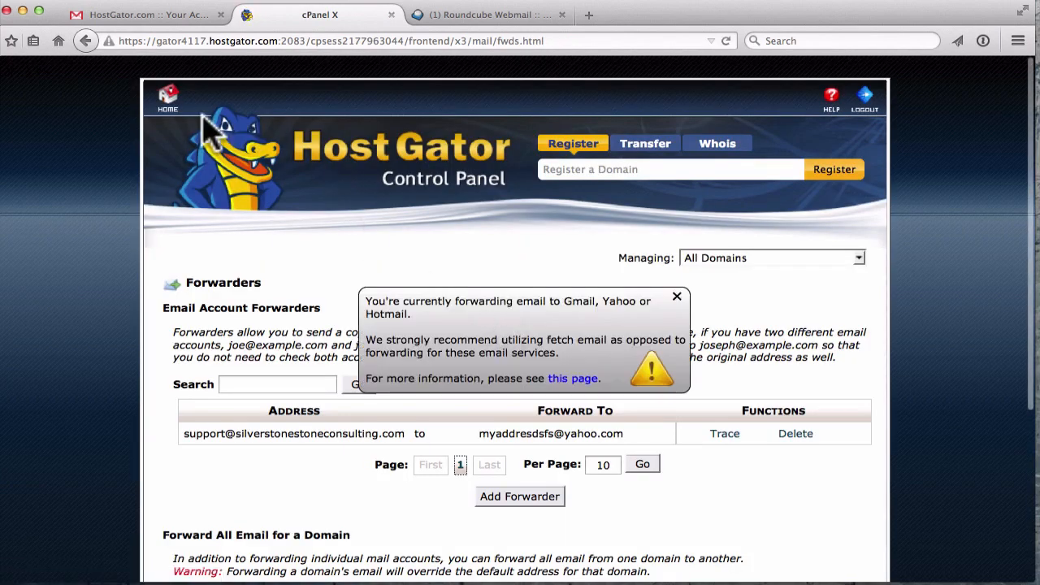
pyautogui.click(167, 98)
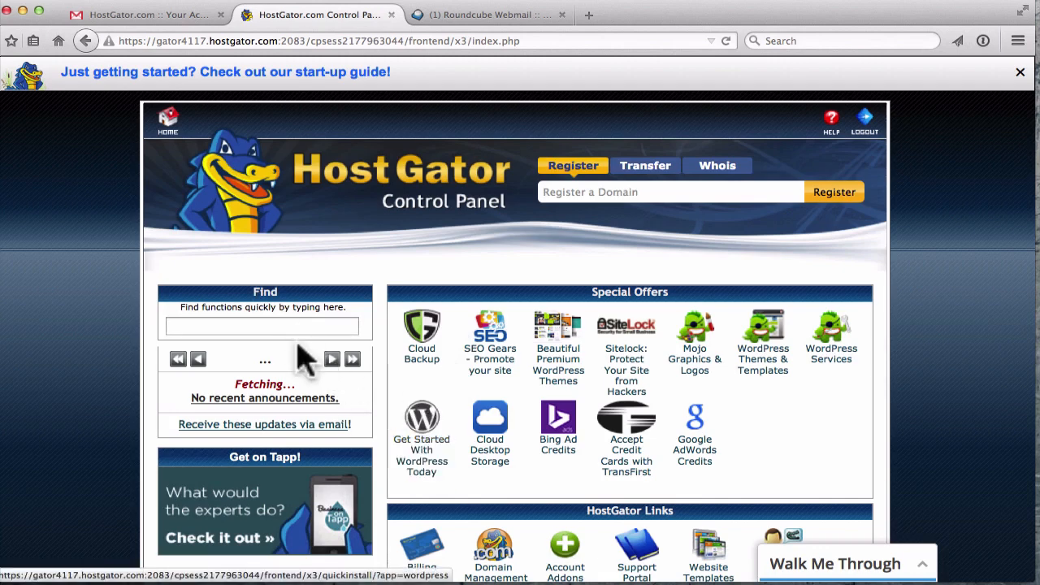
# - Find QuickInstall via 'quic', open its WordPress 4.2.2 page, and scroll to the free install
pyautogui.click(223, 327)
pyautogui.write('quickinstall')
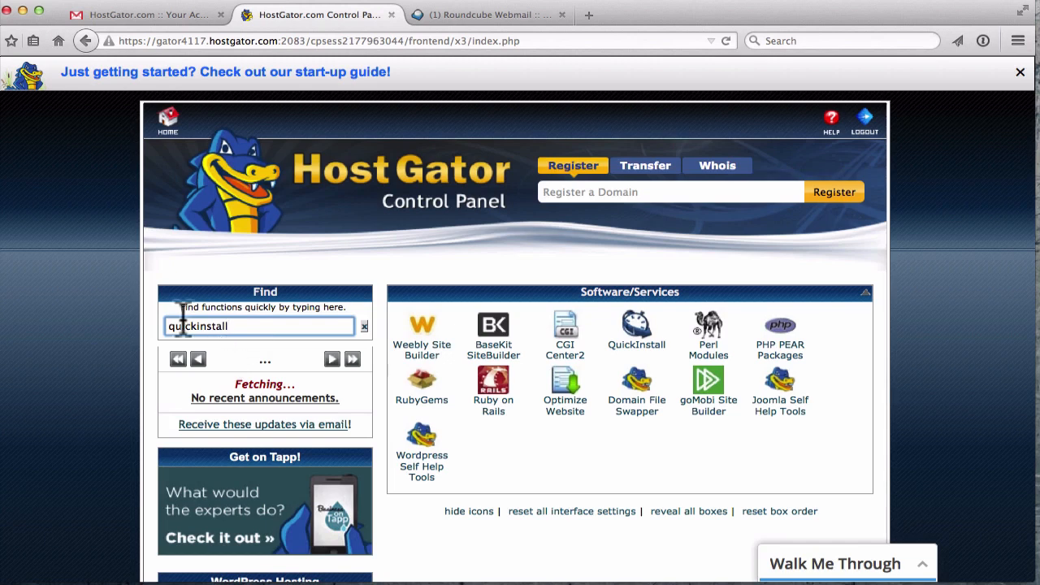
pyautogui.click(635, 349)
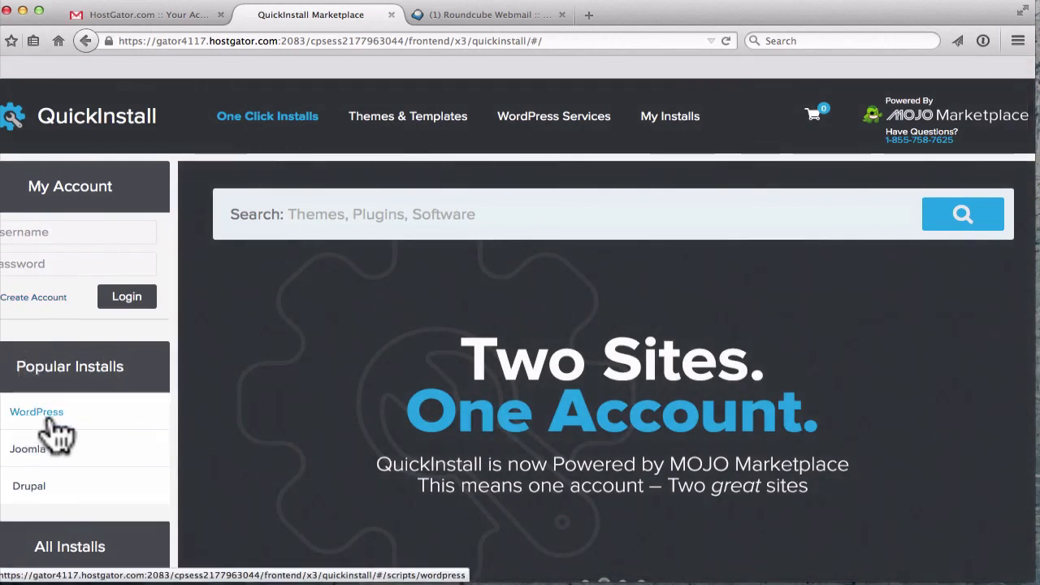
pyautogui.click(52, 419)
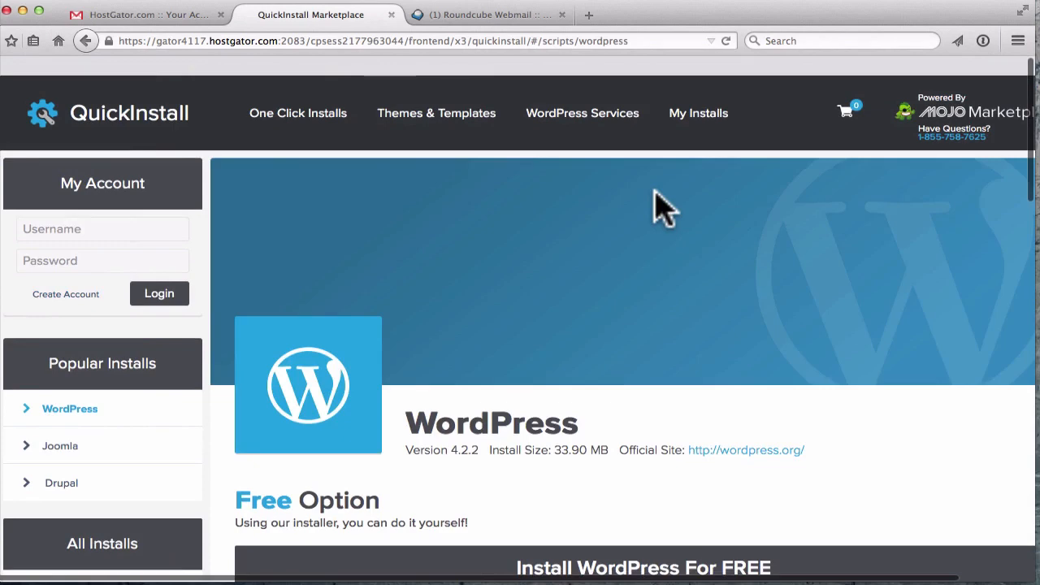
pyautogui.scroll(-5, 662, 210)
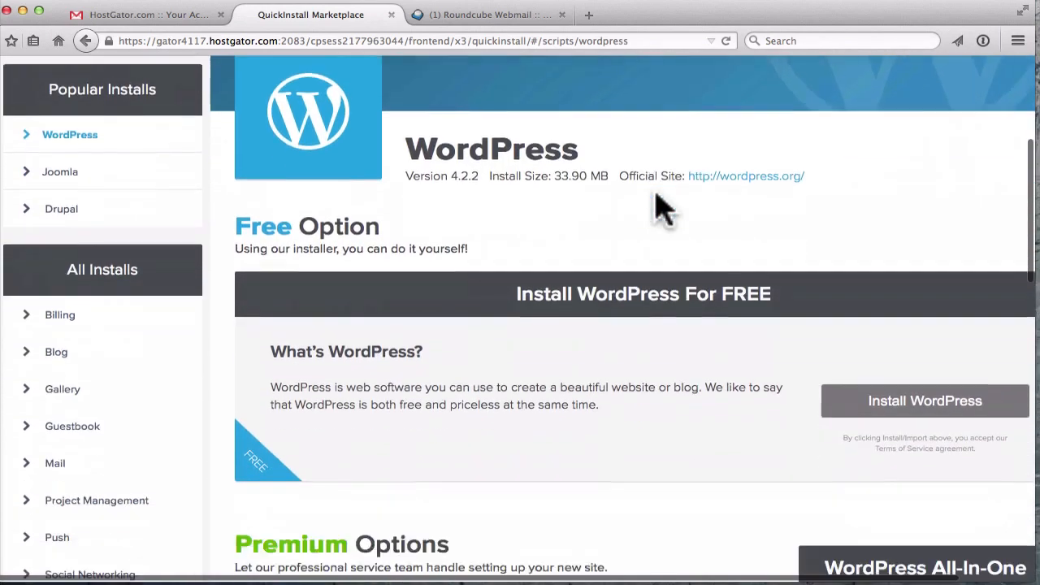
pyautogui.scroll(-2, 662, 210)
pyautogui.hscroll(2, 847, 290)
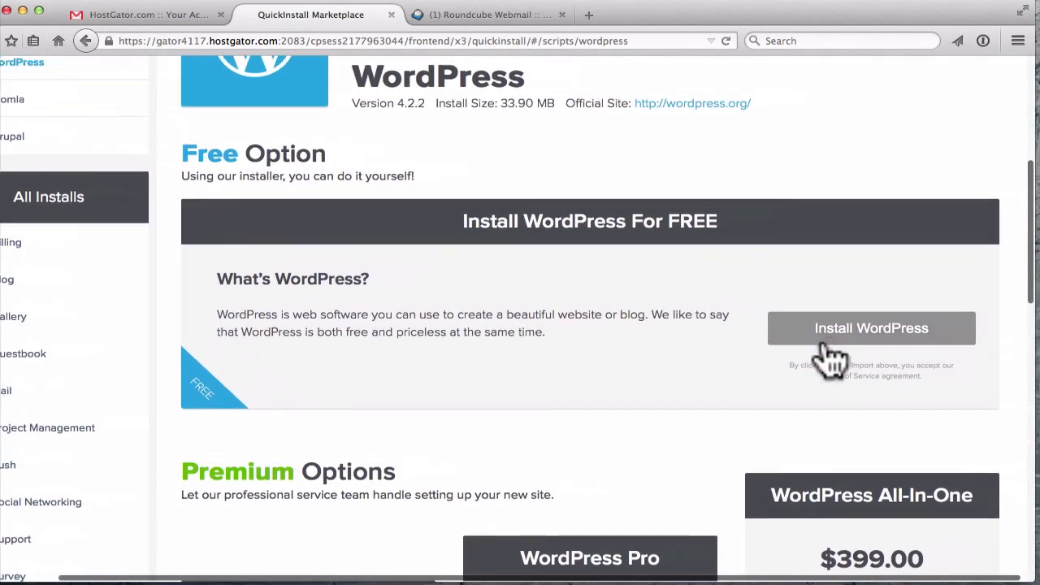
# - Begin the free WordPress install on silverstonestoneconsulting.com
pyautogui.click(874, 343)
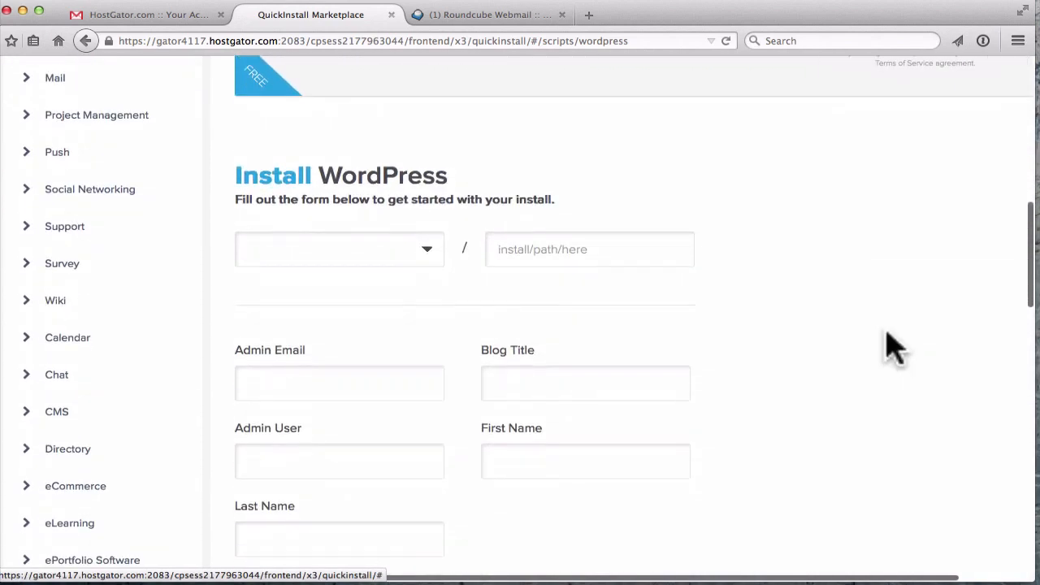
pyautogui.click(397, 256)
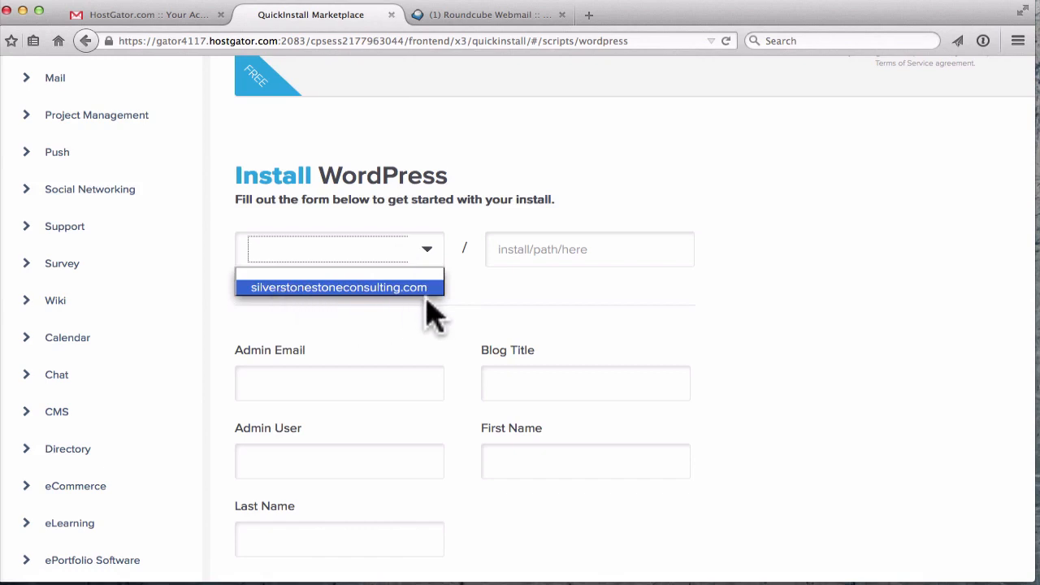
pyautogui.click(354, 286)
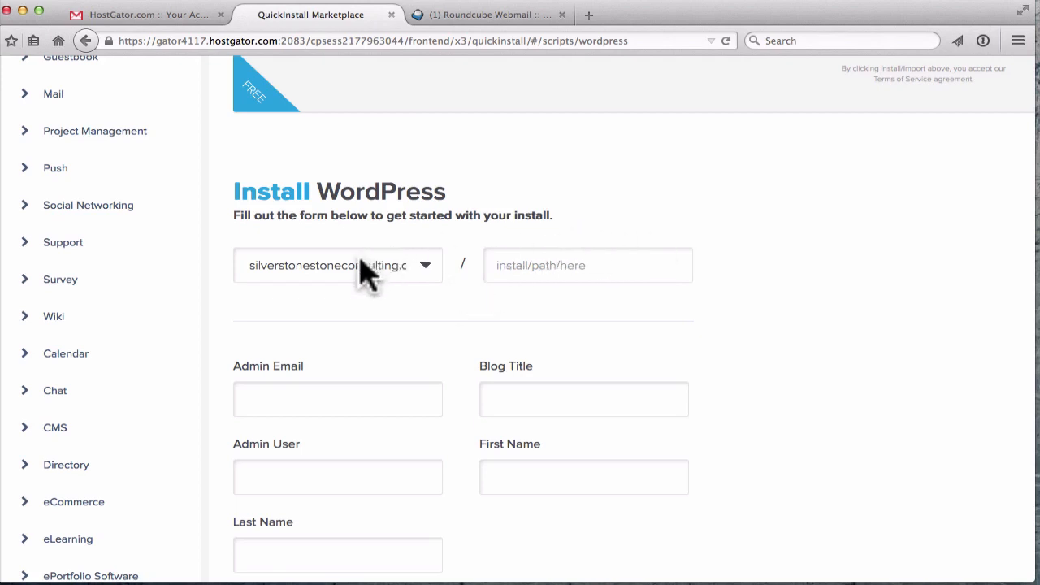
pyautogui.scroll(-1, 484, 260)
pyautogui.click(500, 264)
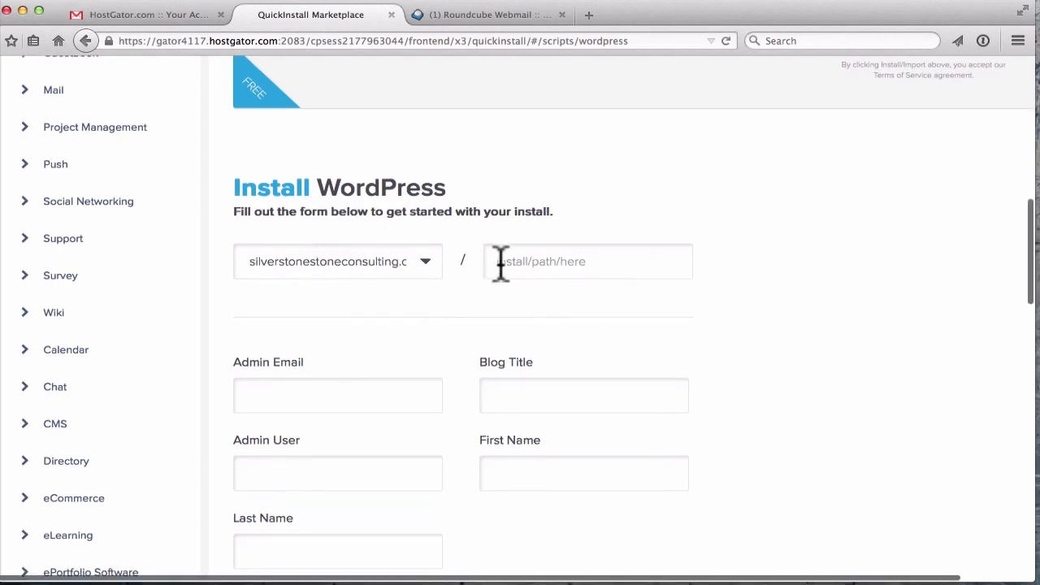
pyautogui.scroll(-5, 631, 261)
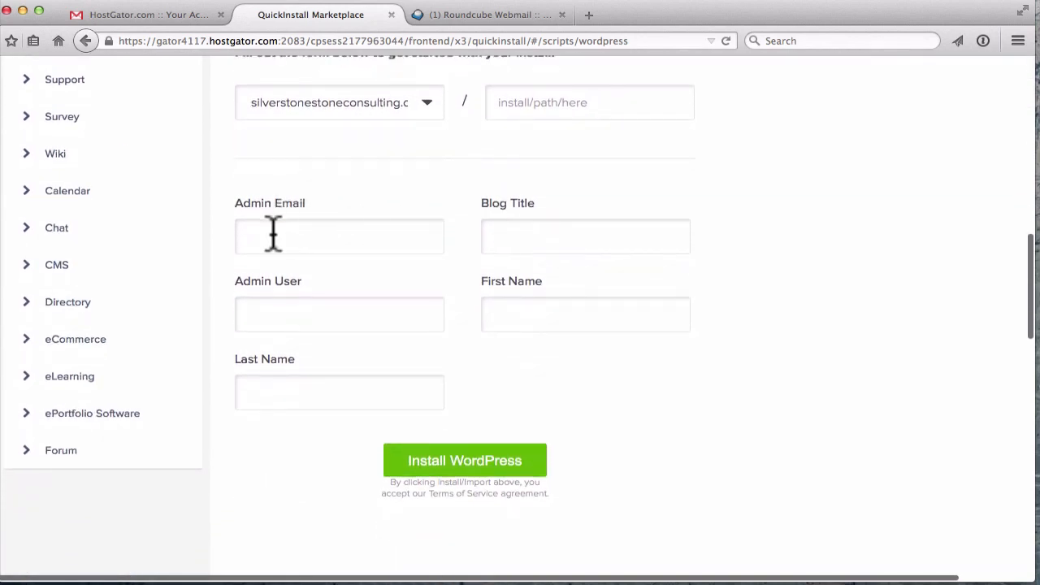
# - Enter the support admin e-mail, blog title 'Silverstone Stone Consulting' and admin username
pyautogui.click(273, 235)
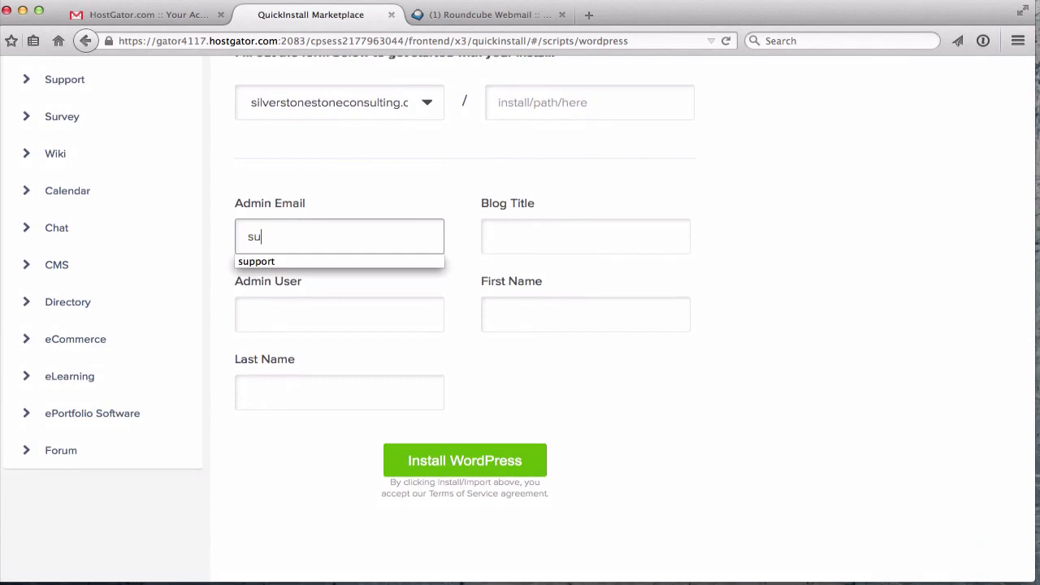
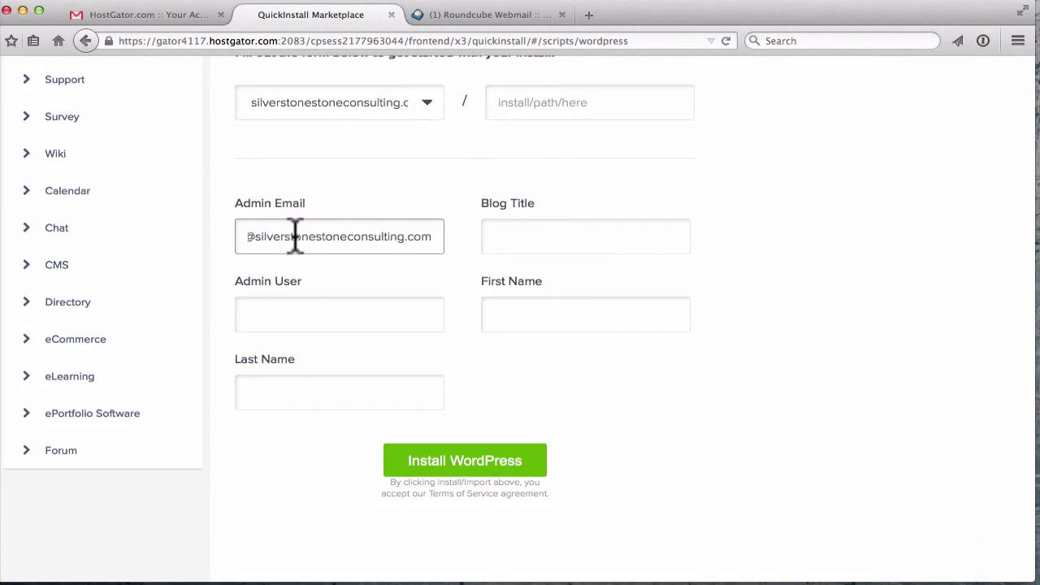
pyautogui.click(587, 235)
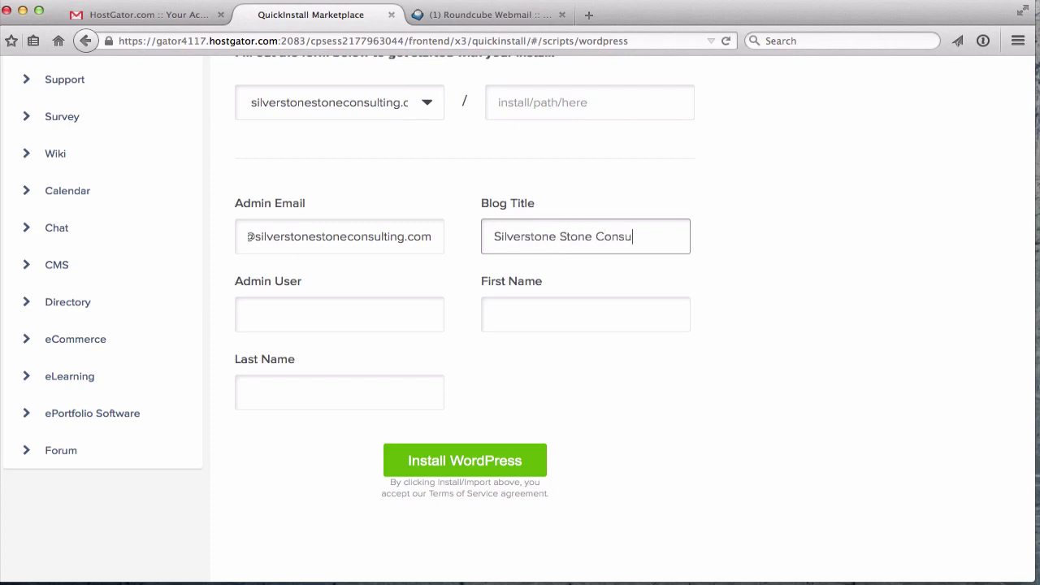
pyautogui.click(281, 307)
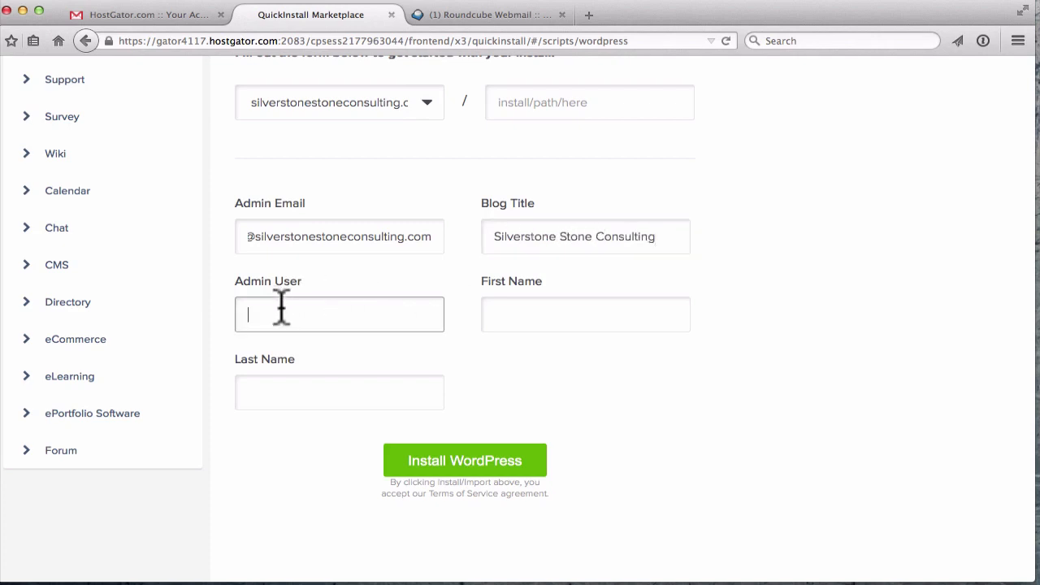
pyautogui.scroll(-1, 346, 311)
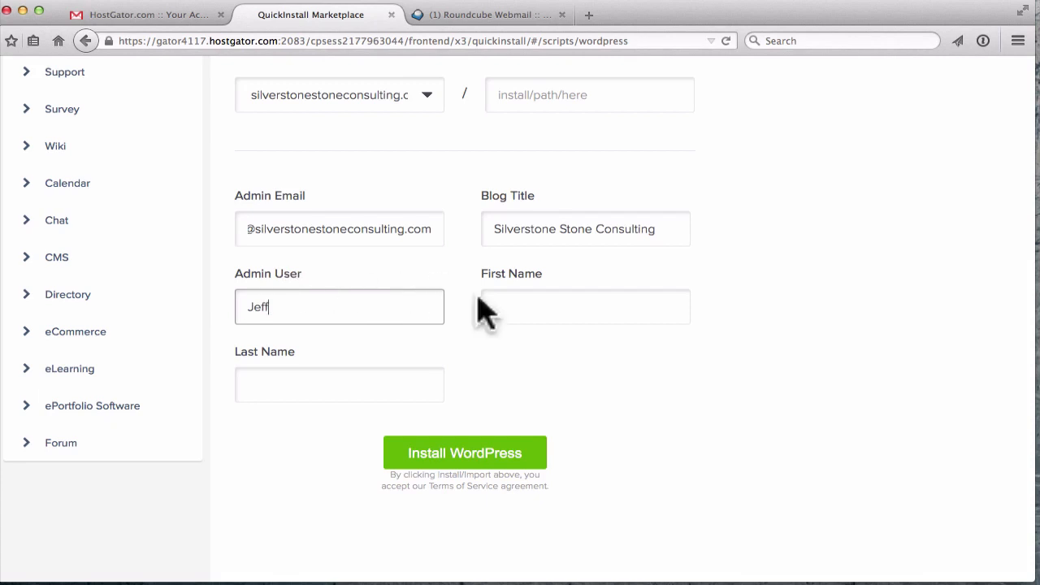
# - Fill in the admin's first and last name on the install form
pyautogui.click(550, 301)
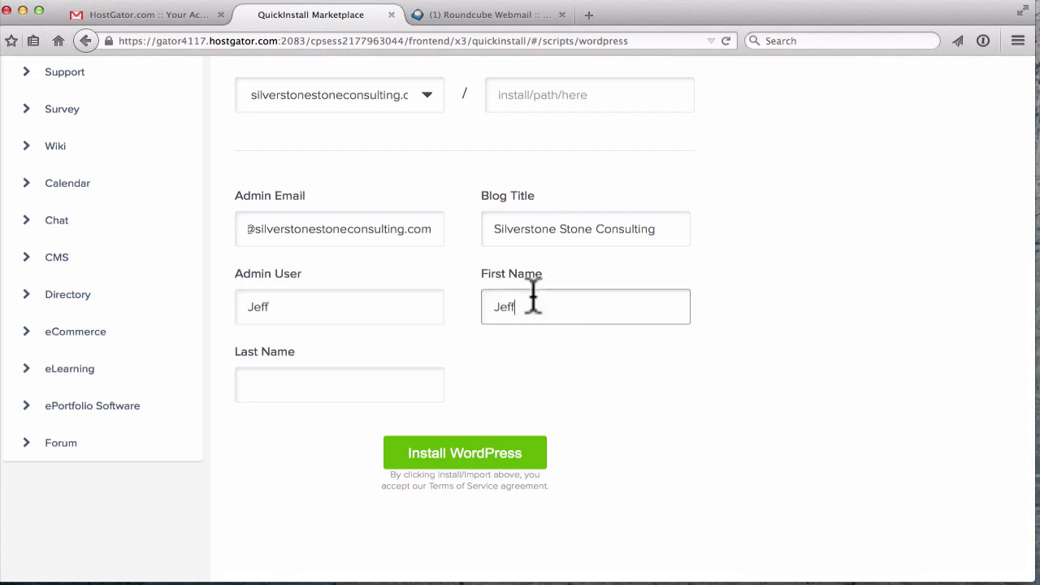
pyautogui.write('Jeff')
pyautogui.click(293, 392)
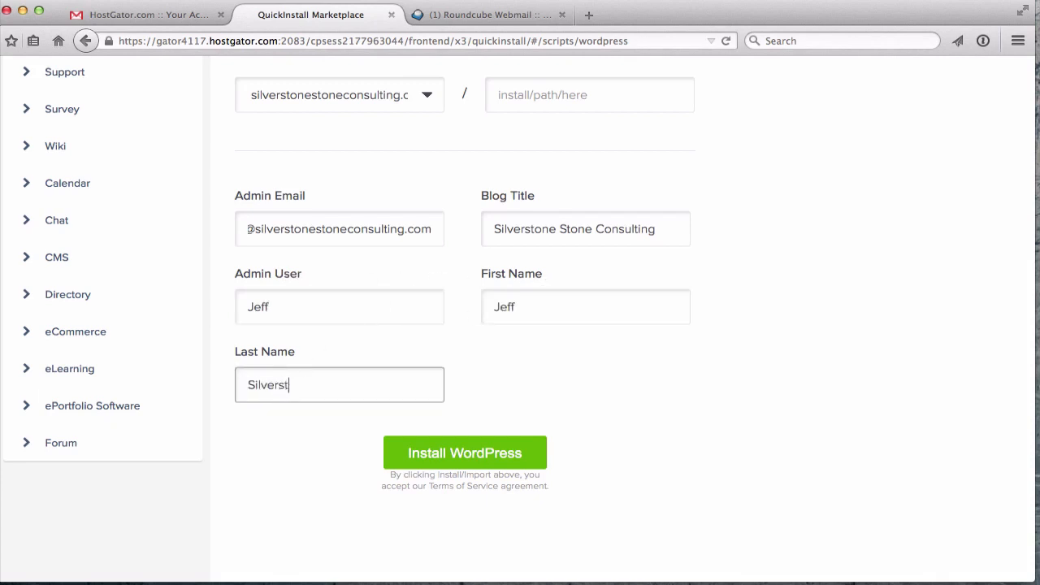
pyautogui.scroll(-2, 487, 394)
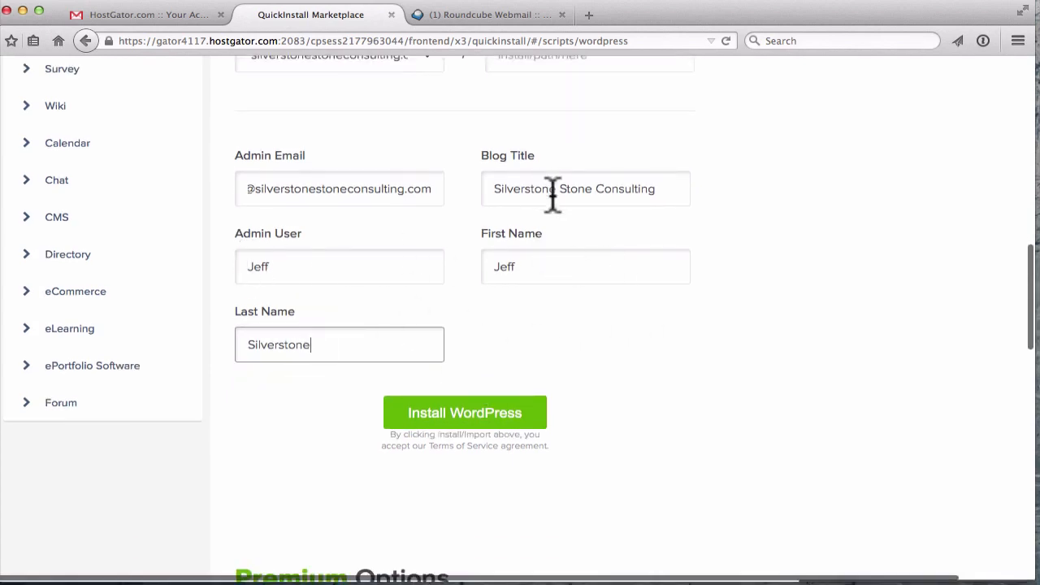
pyautogui.scroll(1, 549, 297)
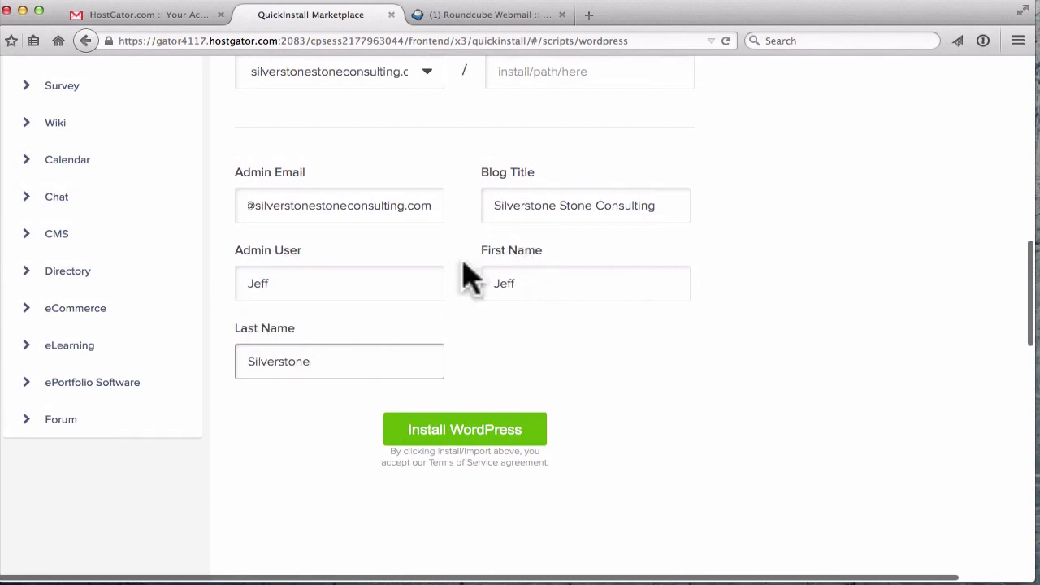
pyautogui.scroll(-3, 488, 342)
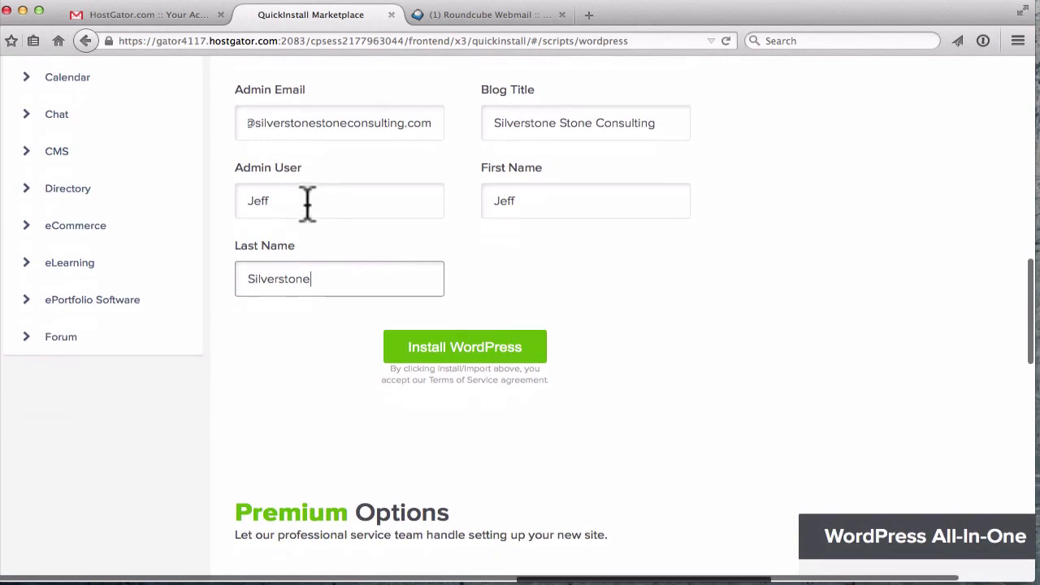
pyautogui.scroll(-1, 541, 211)
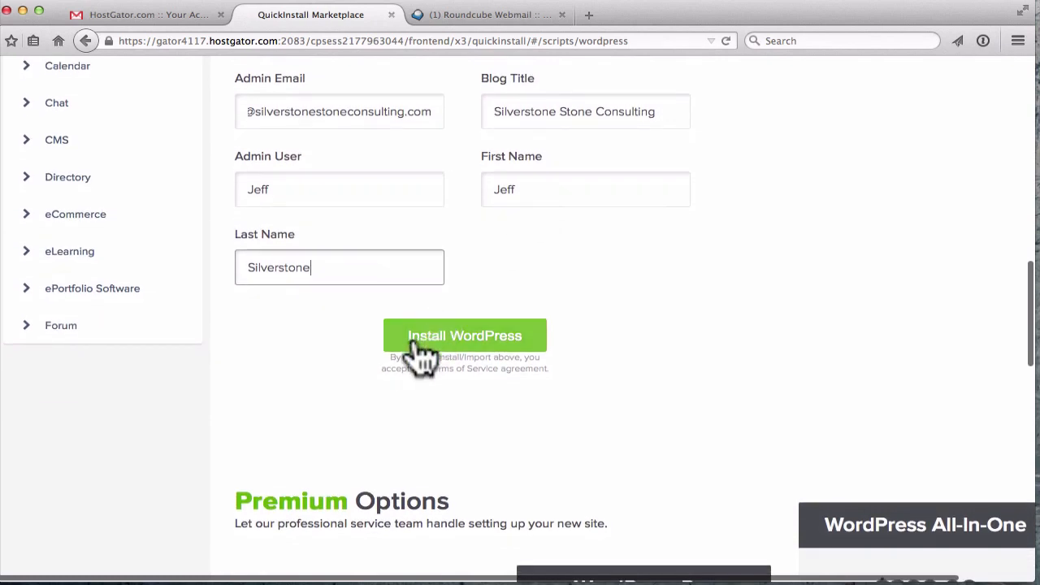
pyautogui.click(479, 337)
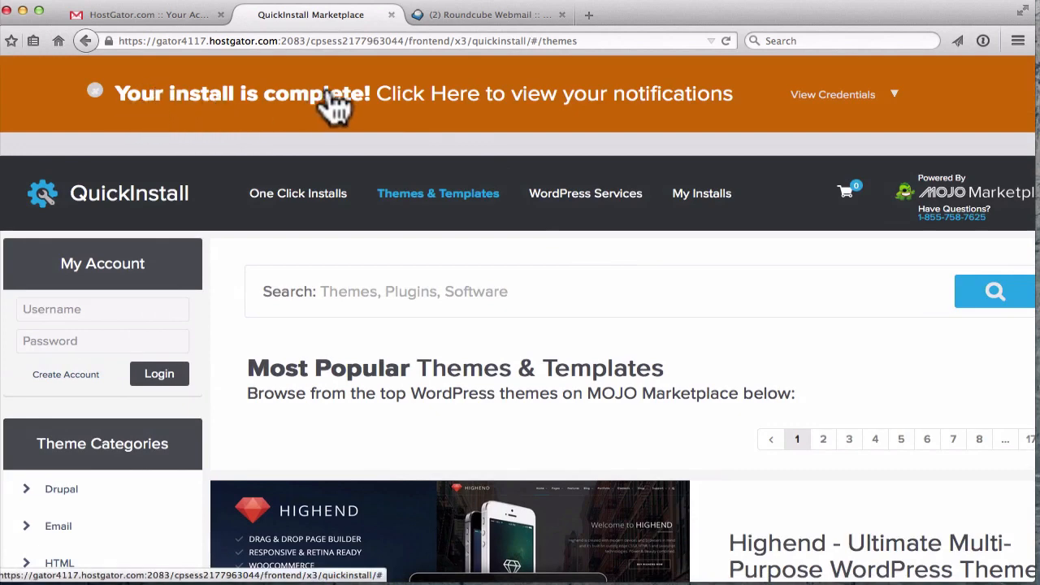
pyautogui.scroll(-5, 384, 293)
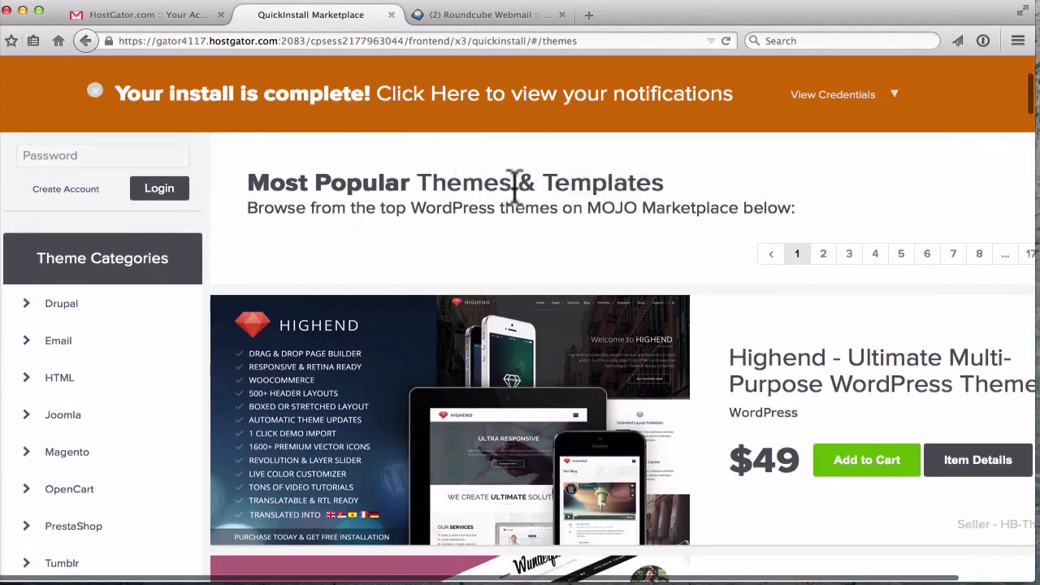
pyautogui.scroll(-3, 450, 213)
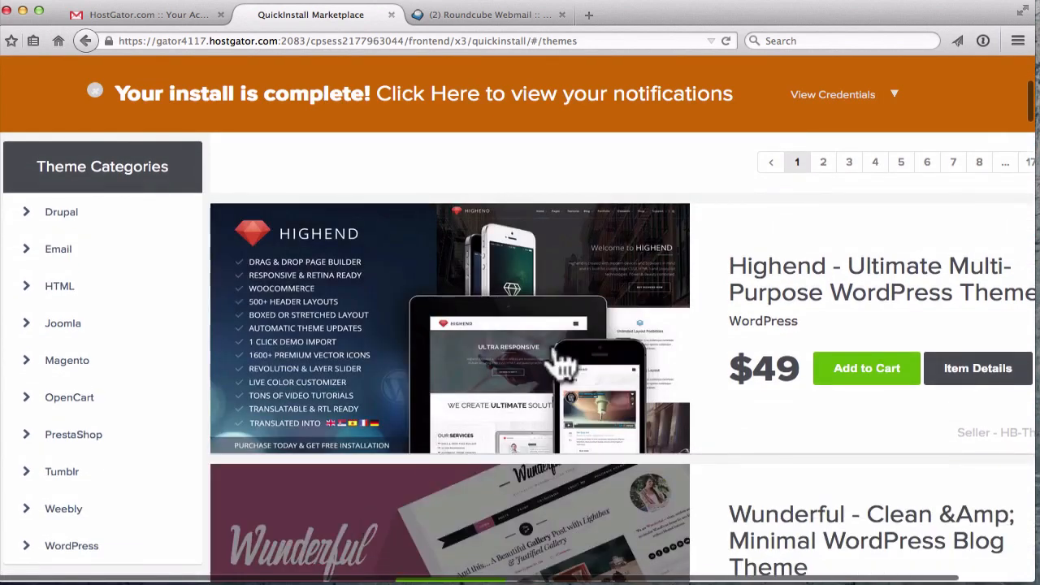
pyautogui.moveTo(487, 439)
pyautogui.scroll(7, 459, 406)
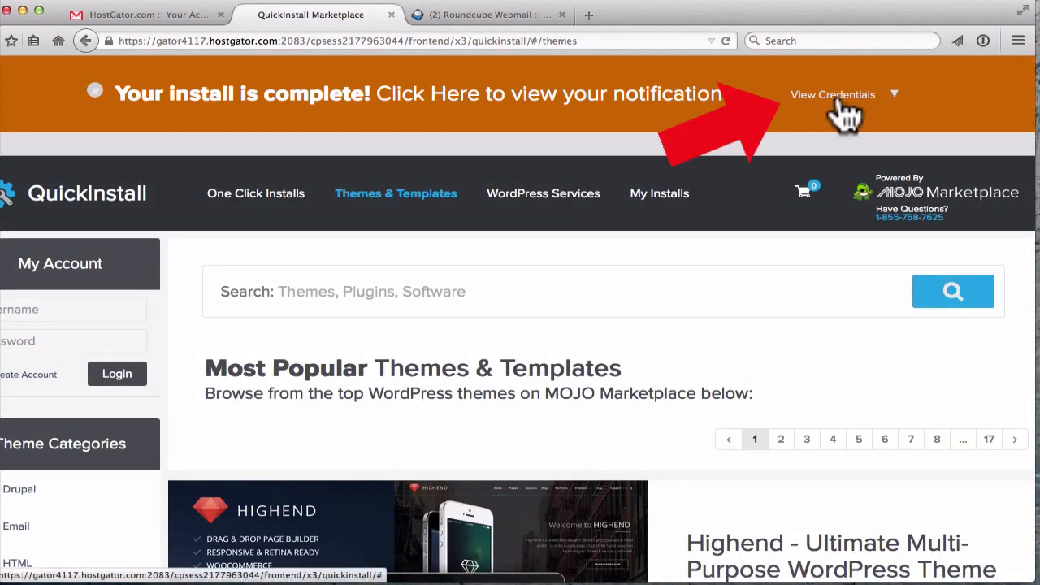
# - Copy the install's admin URL, username and password into a TextEdit note
pyautogui.click(895, 96)
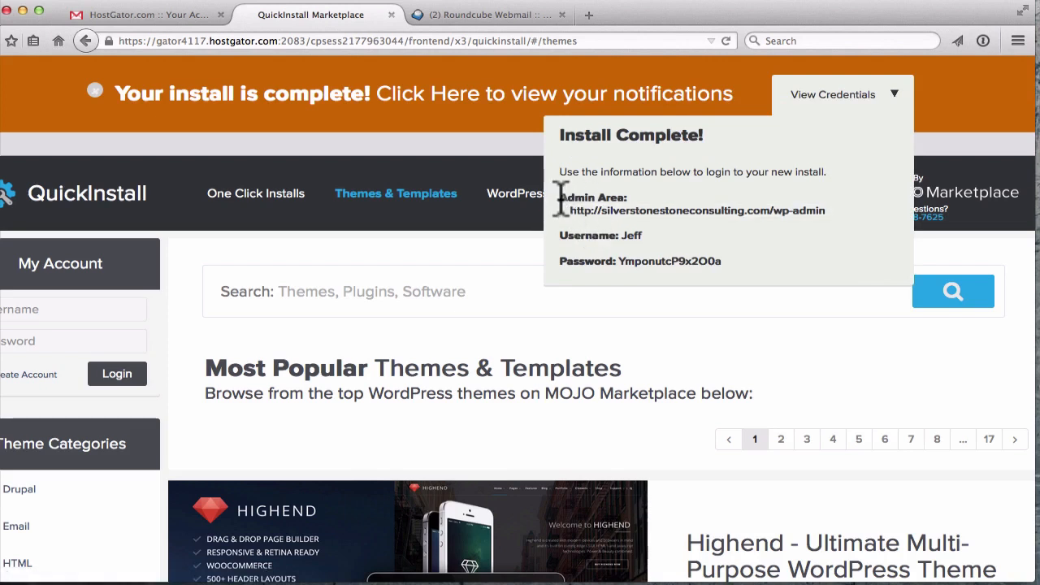
pyautogui.moveTo(561, 197); pyautogui.dragTo(751, 280)
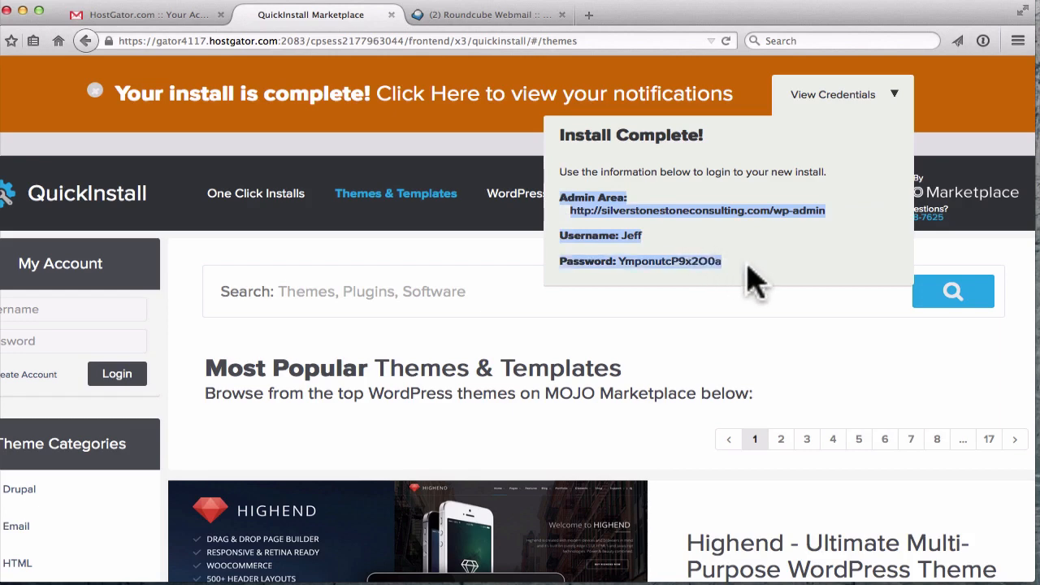
pyautogui.moveTo(290, 582)
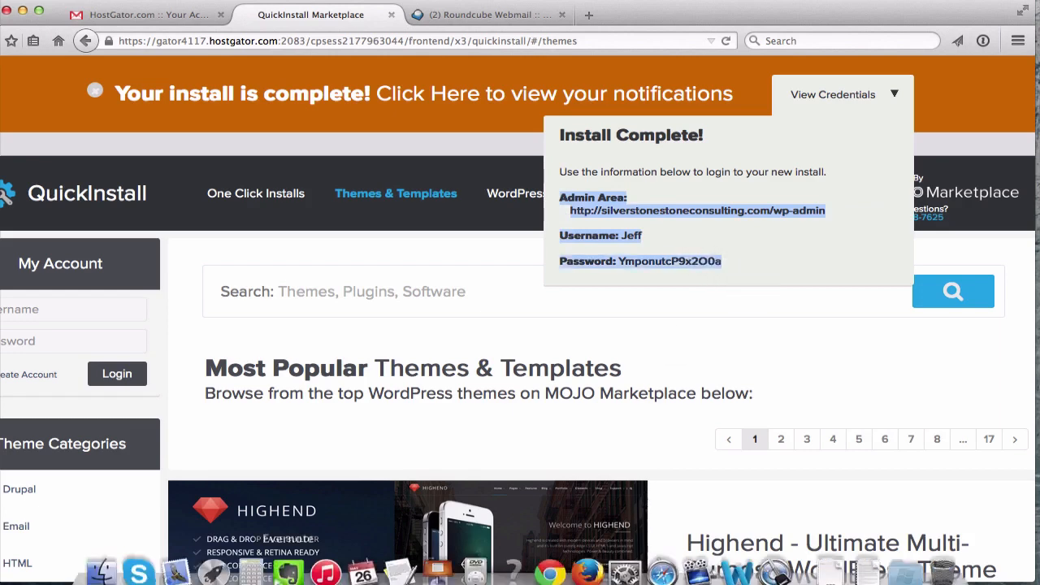
pyautogui.click(398, 561)
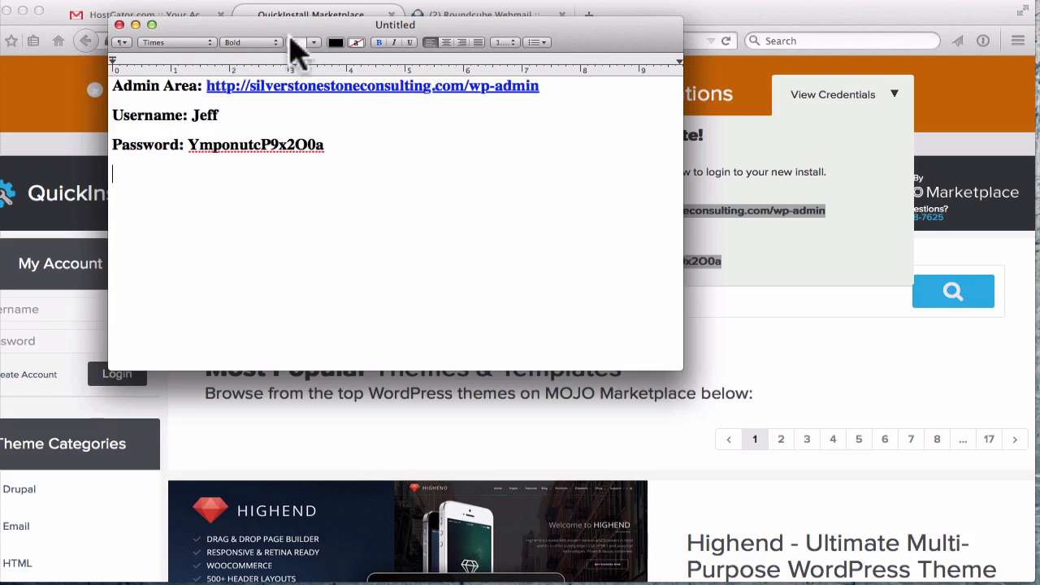
pyautogui.click(805, 271)
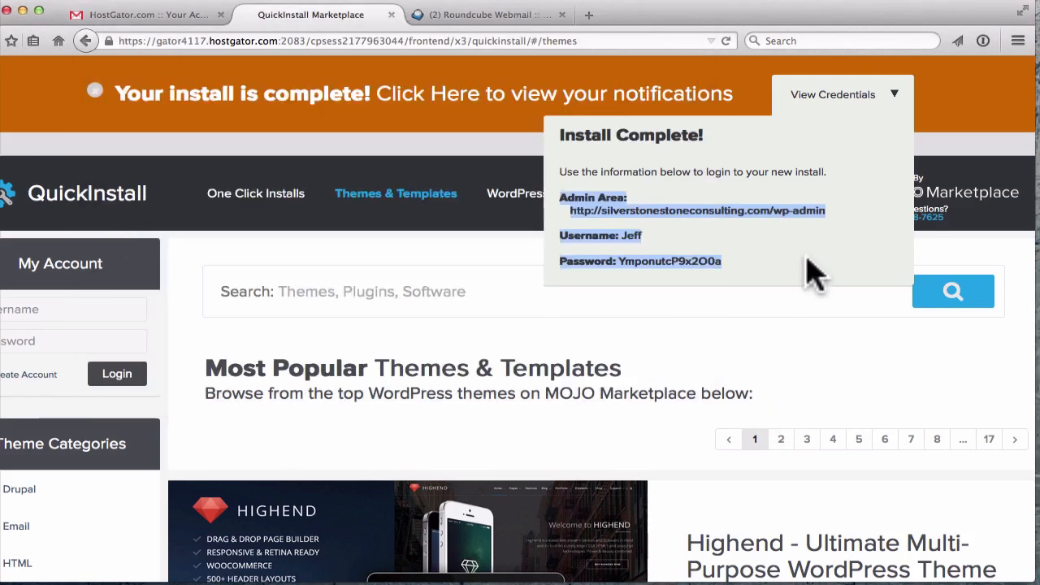
# - Open the Install Complete email and follow its Admin URL to the silverstonestoneconsulting.com login
pyautogui.click(481, 16)
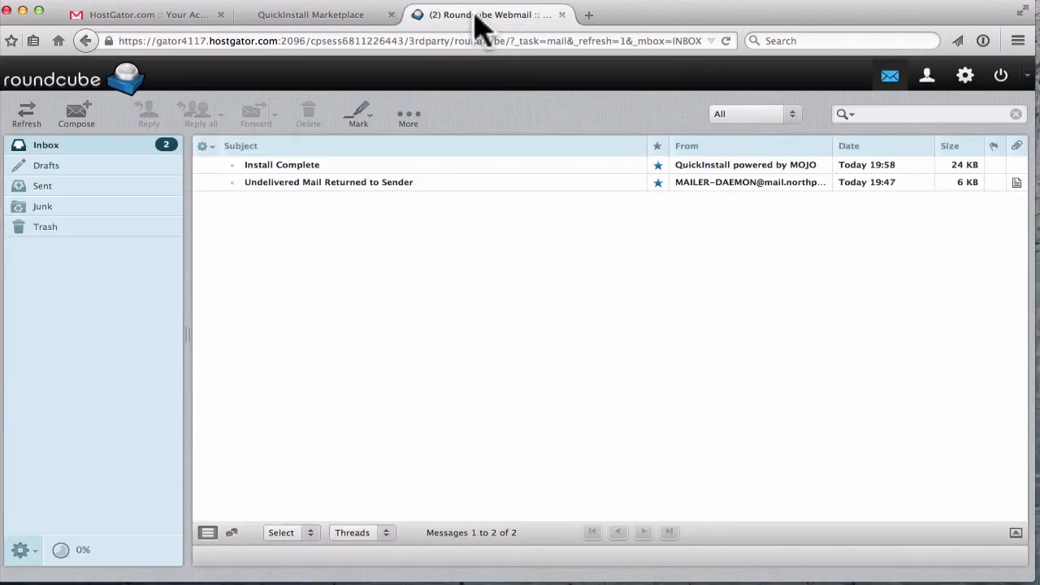
pyautogui.click(280, 172)
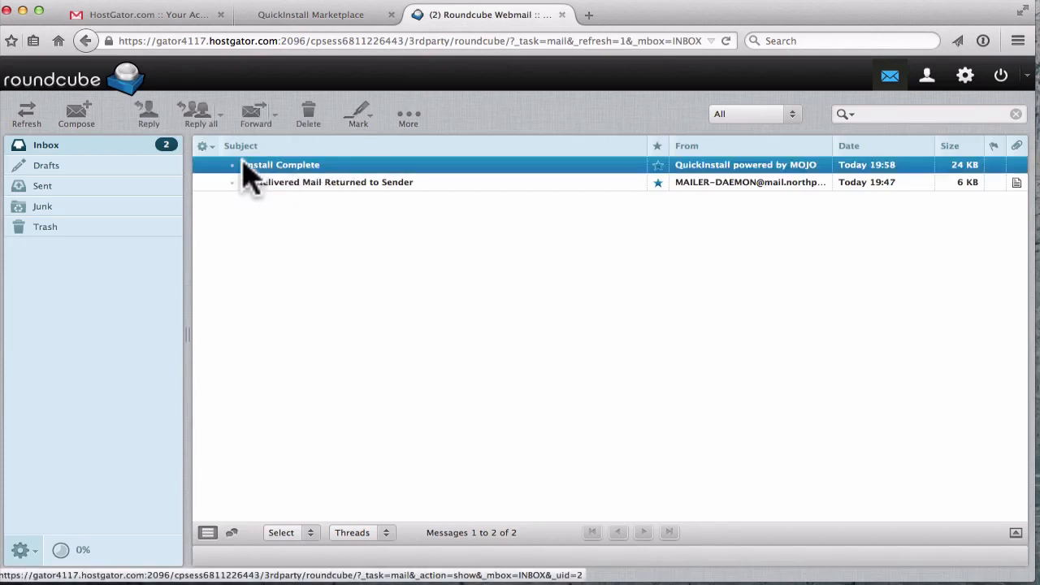
pyautogui.doubleClick(317, 174)
pyautogui.scroll(-3, 493, 441)
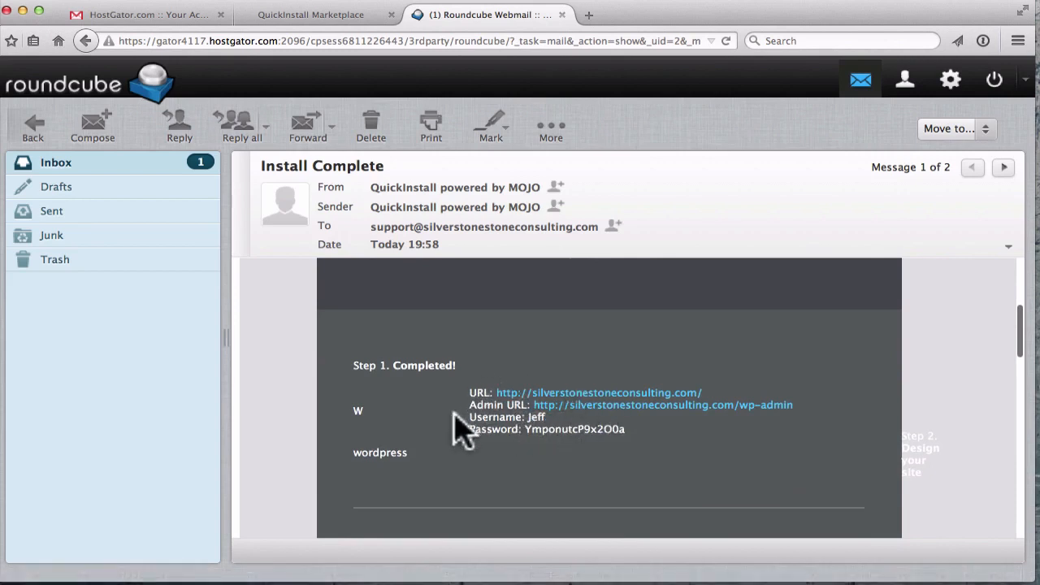
pyautogui.moveTo(476, 404); pyautogui.dragTo(521, 404)
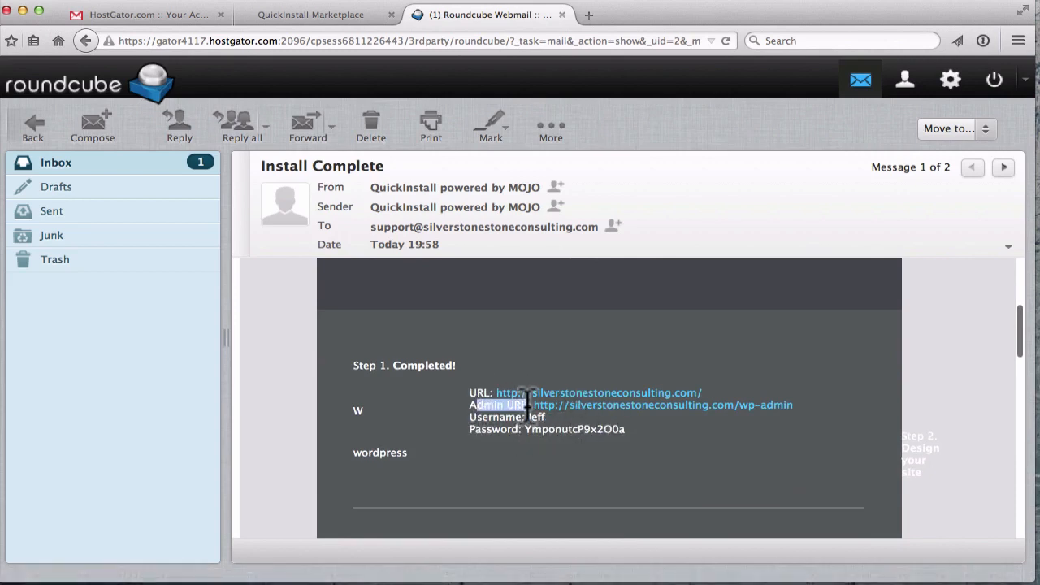
pyautogui.click(528, 406)
pyautogui.scroll(-1, 536, 400)
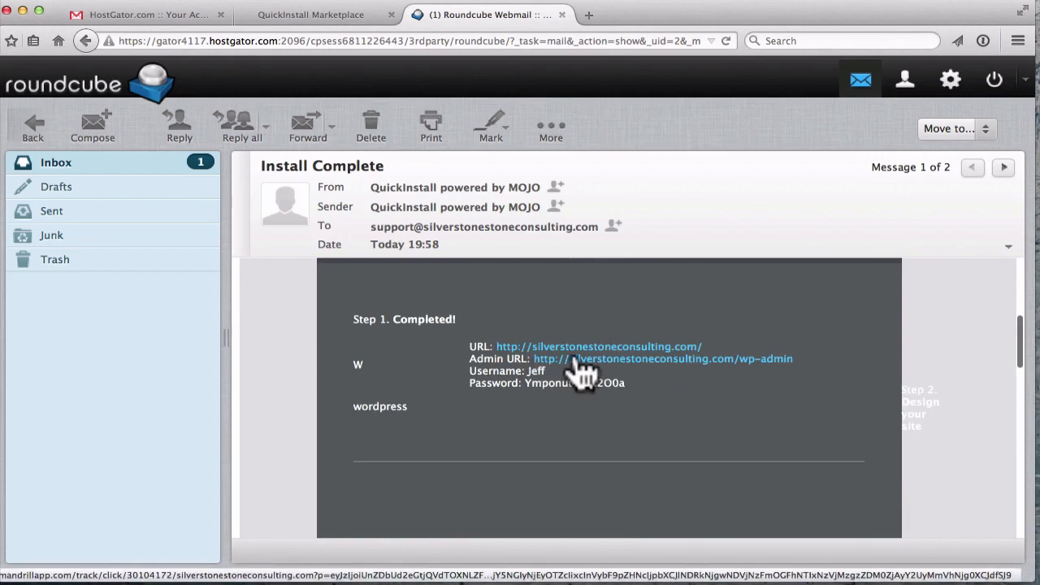
pyautogui.click(592, 359)
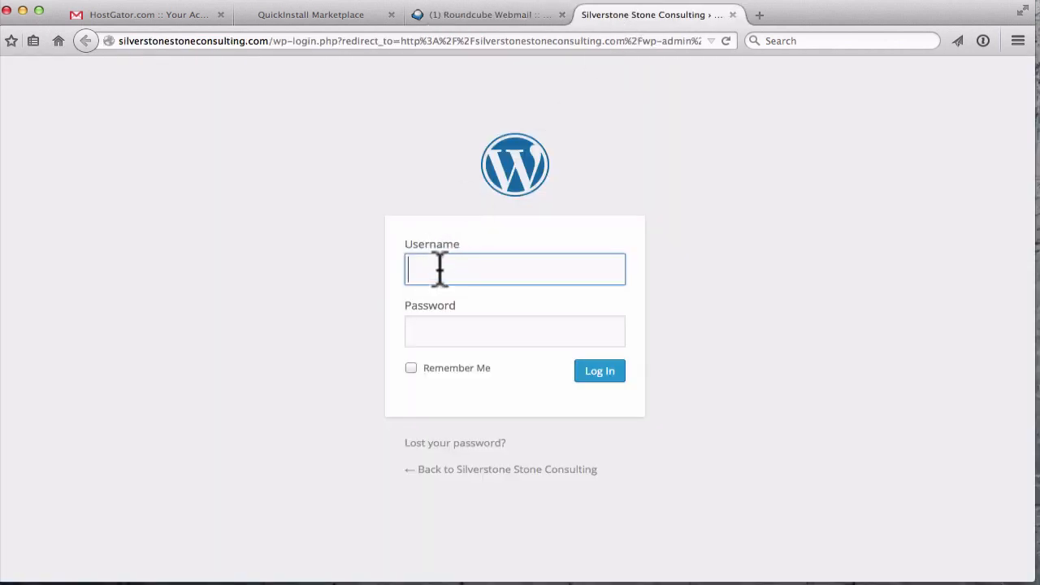
# - Copy the saved username from the TextEdit note into the WordPress Username field
pyautogui.press('super+Tab')
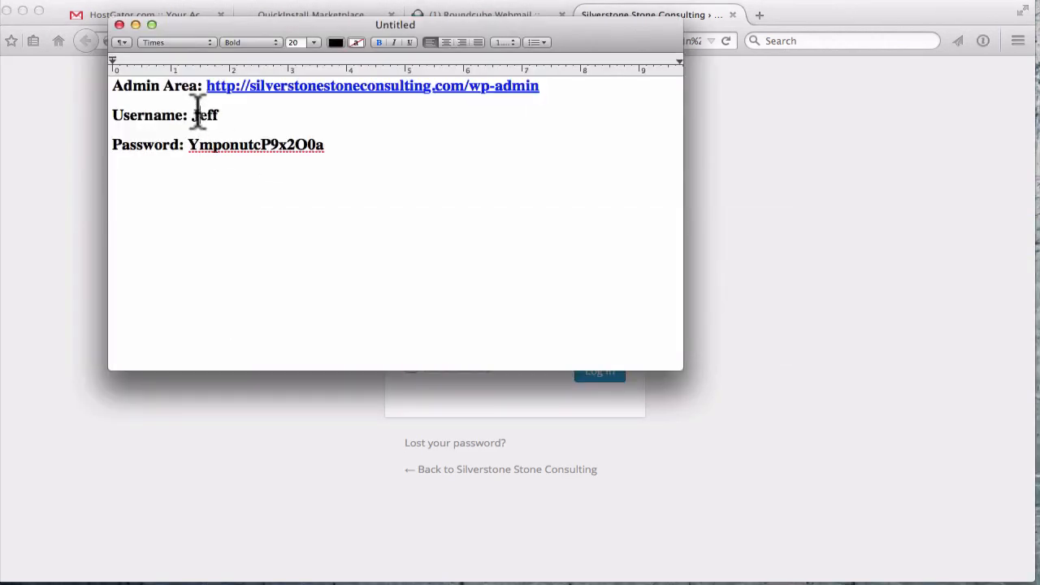
pyautogui.moveTo(193, 115); pyautogui.dragTo(224, 115)
pyautogui.press('super+c')
pyautogui.press('super+Tab')
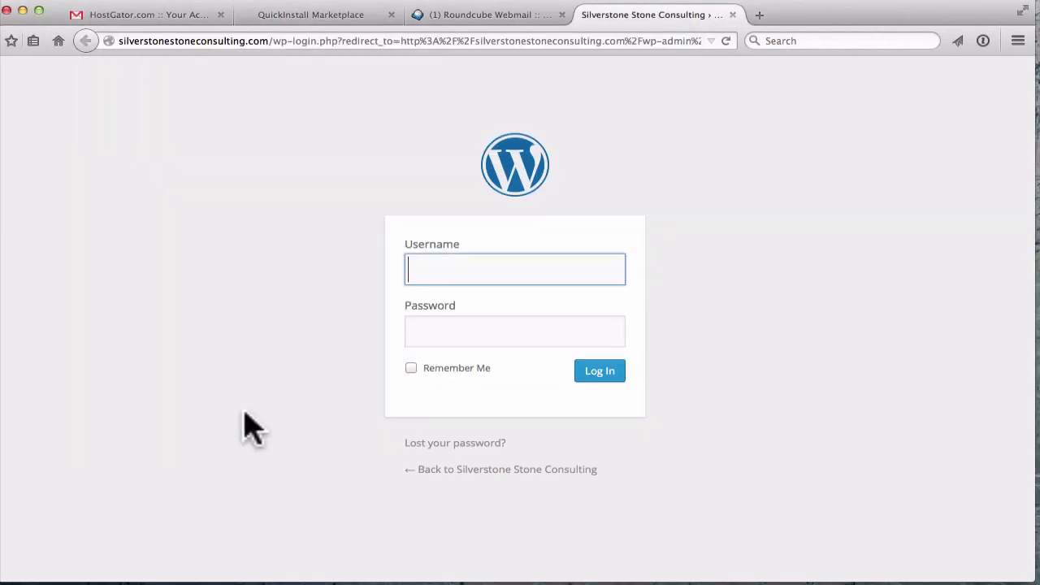
pyautogui.press('super+v')
pyautogui.click(495, 344)
# - Copy the saved password into the Password field and log in
pyautogui.press('super+Tab')
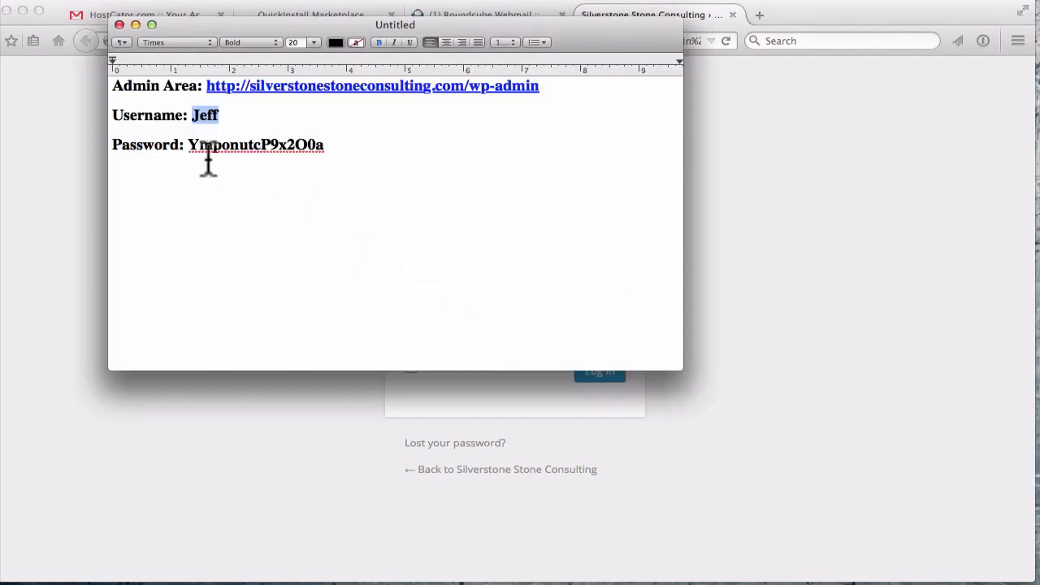
pyautogui.moveTo(189, 144); pyautogui.dragTo(329, 145)
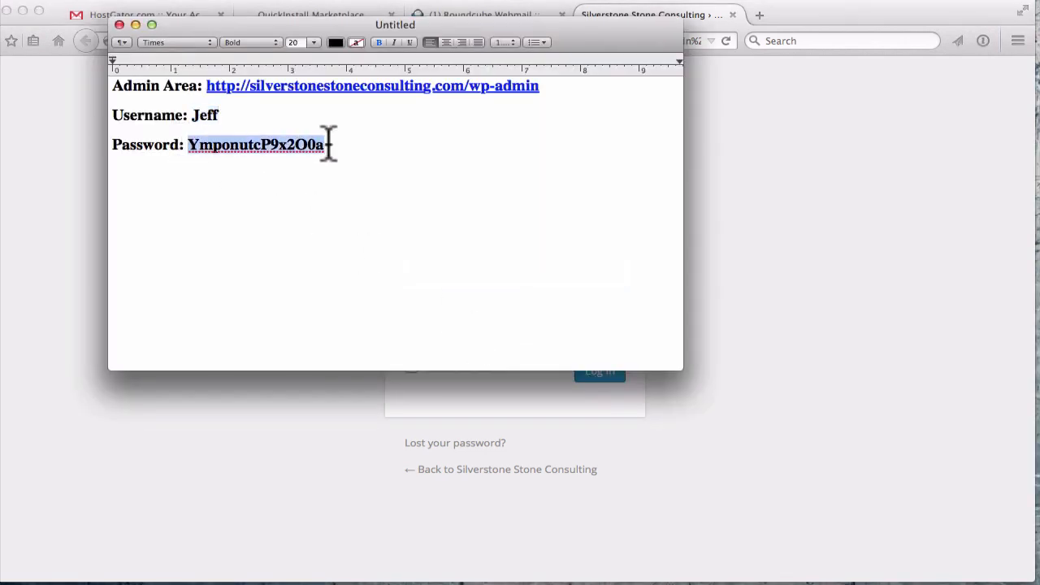
pyautogui.press('super+c')
pyautogui.click(230, 416)
pyautogui.press('super+v')
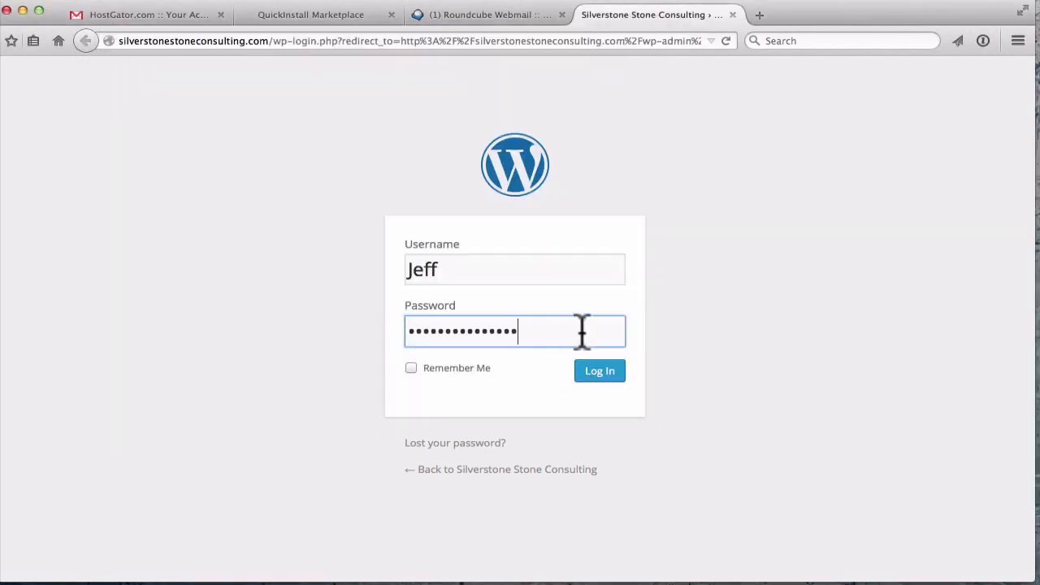
pyautogui.click(601, 373)
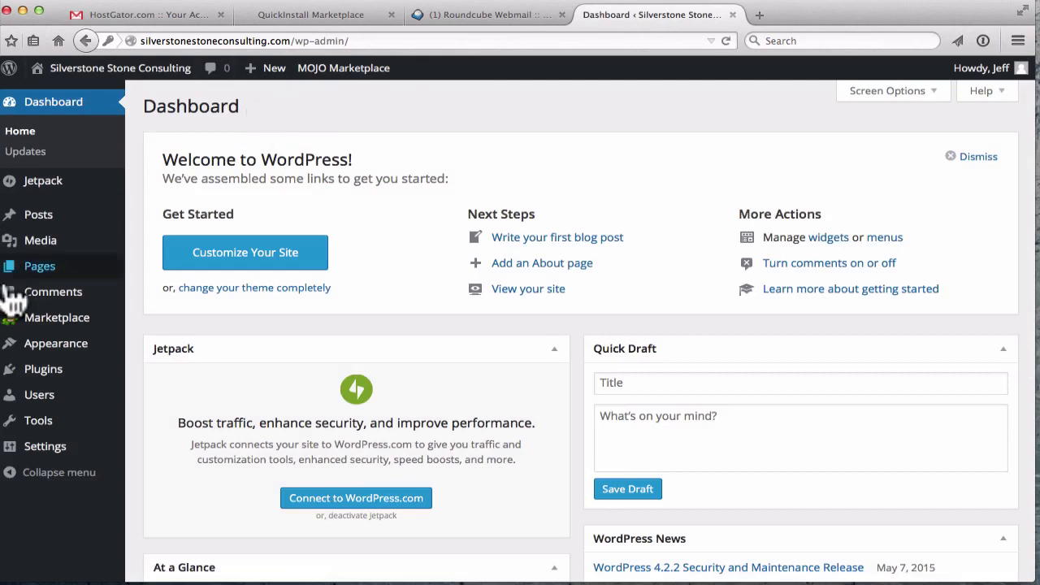
pyautogui.moveTo(15, 278)
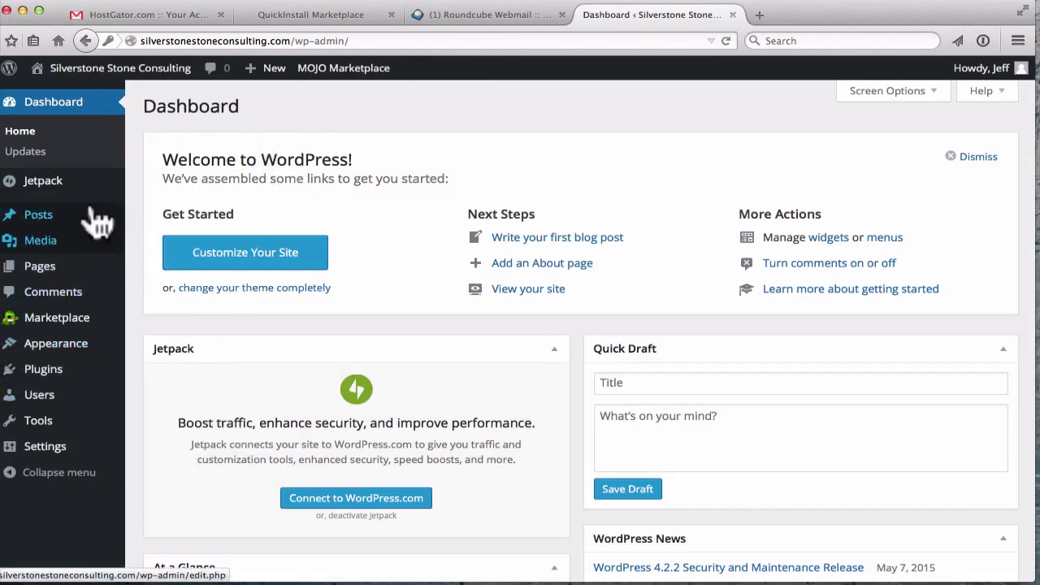
pyautogui.moveTo(45, 218)
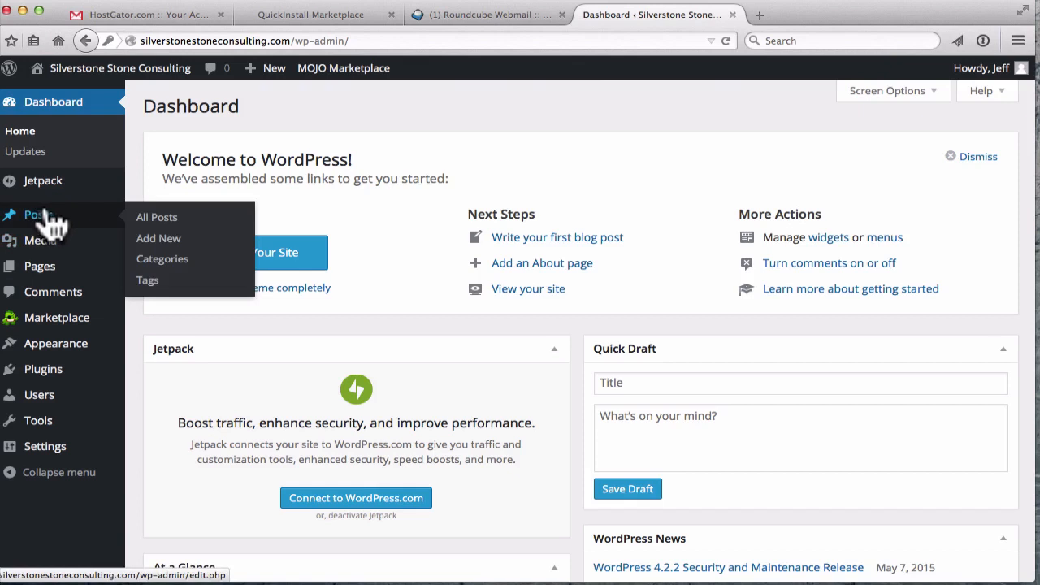
pyautogui.click(363, 42)
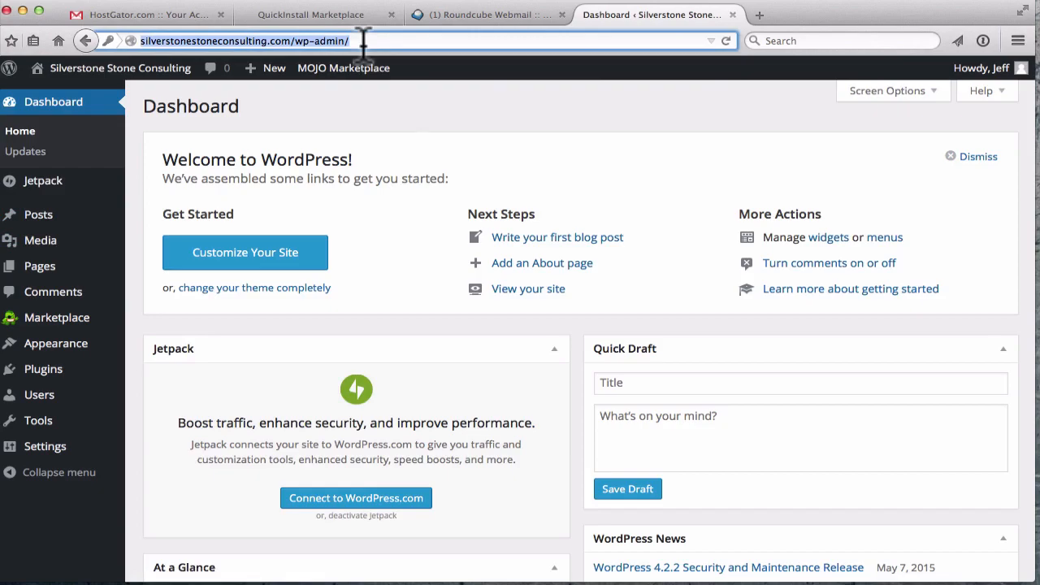
pyautogui.click(697, 3)
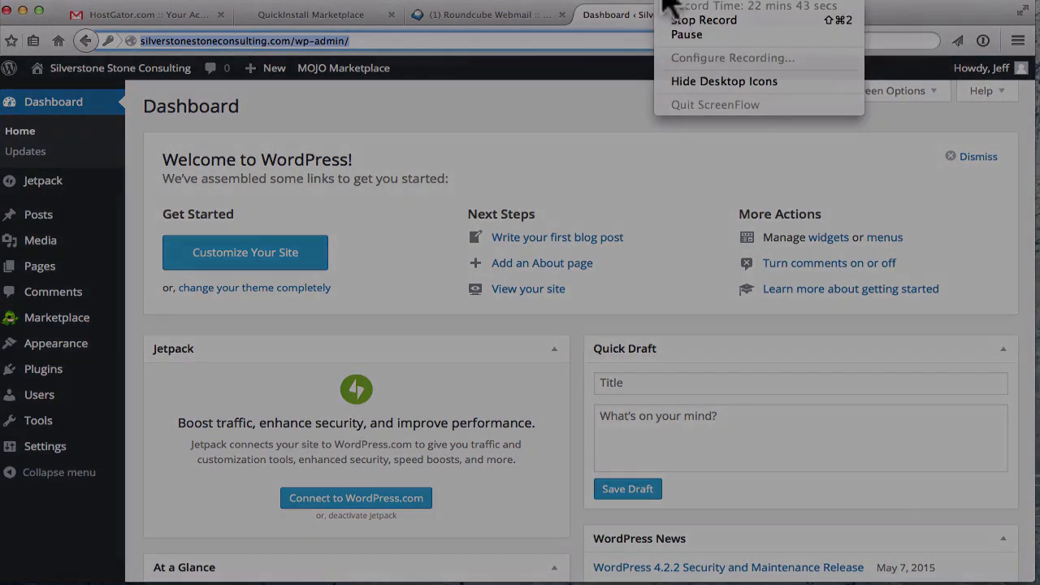